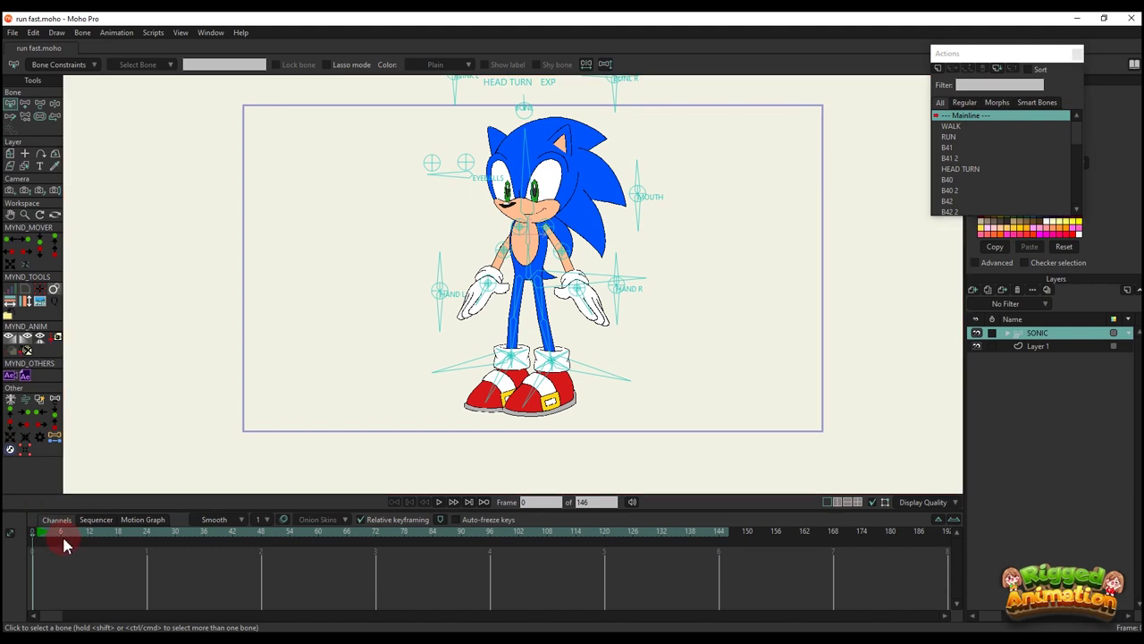
- Insert the RUN action at frame 1 of the SONIC layer and play back the animation
{"action": "left_click", "coordinate": [948, 137]}
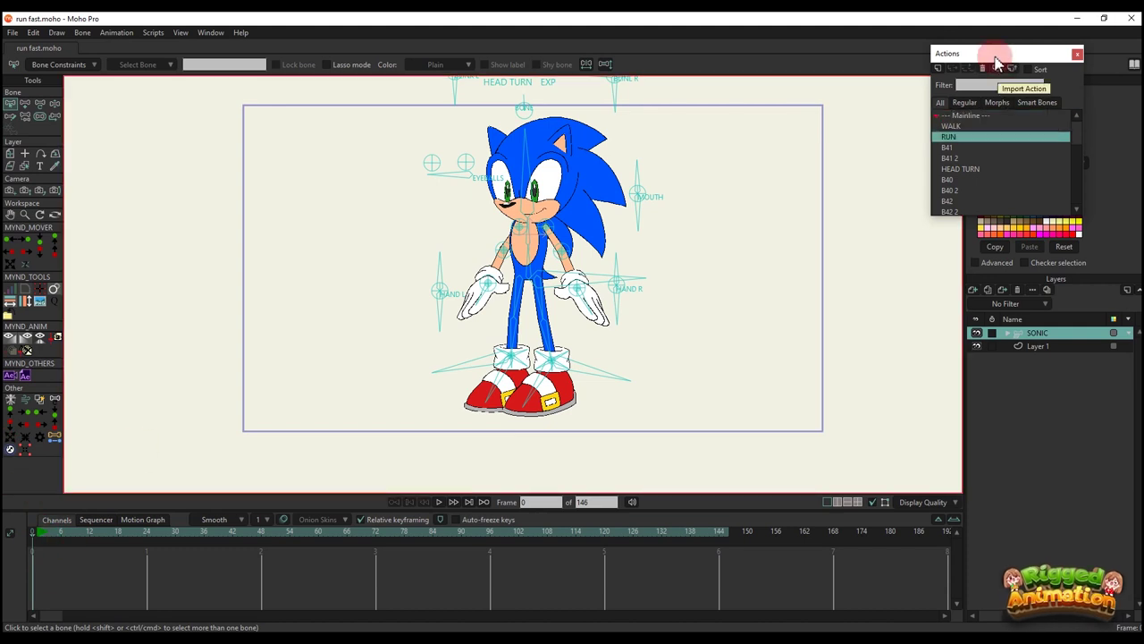
{"action": "left_click", "coordinate": [37, 533]}
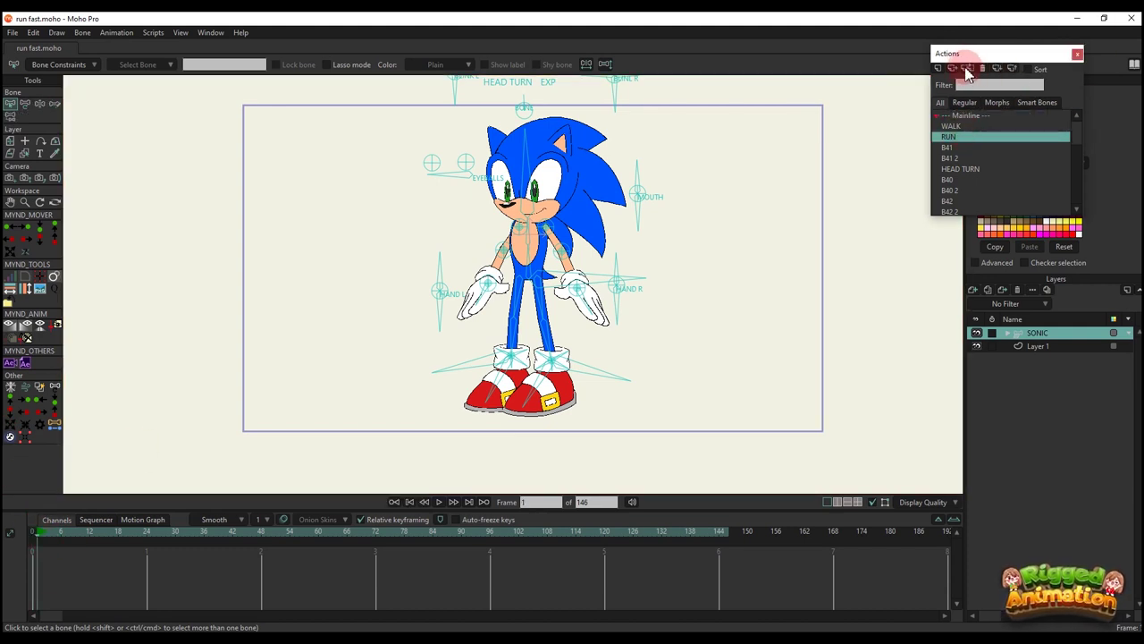
{"action": "left_click", "coordinate": [953, 70]}
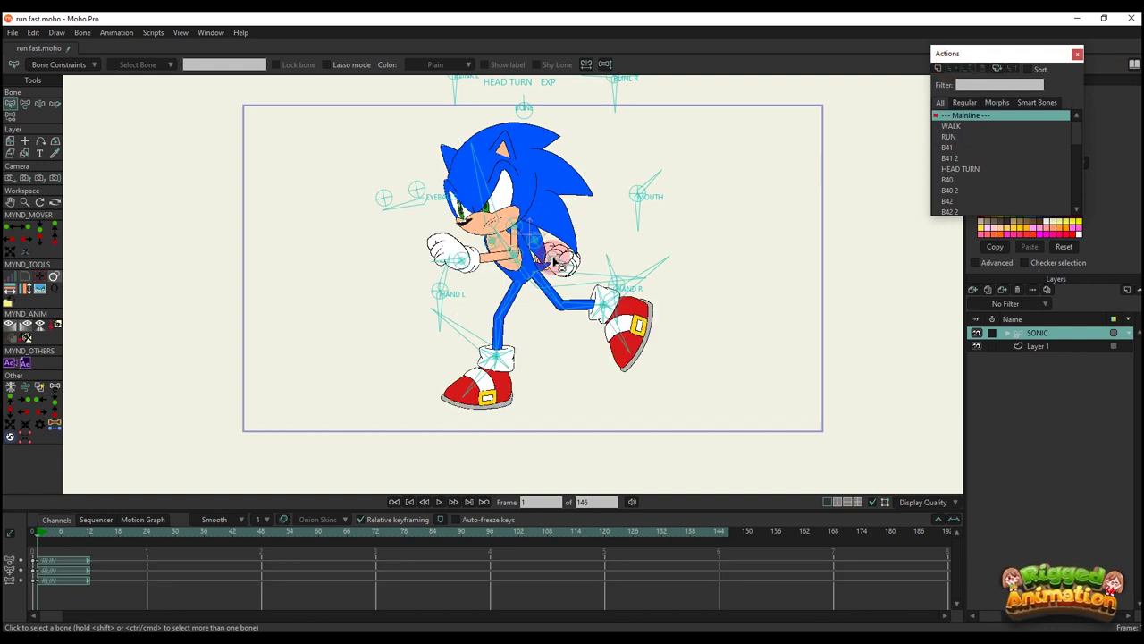
{"action": "left_click", "coordinate": [1078, 55]}
{"action": "key", "text": "space"}
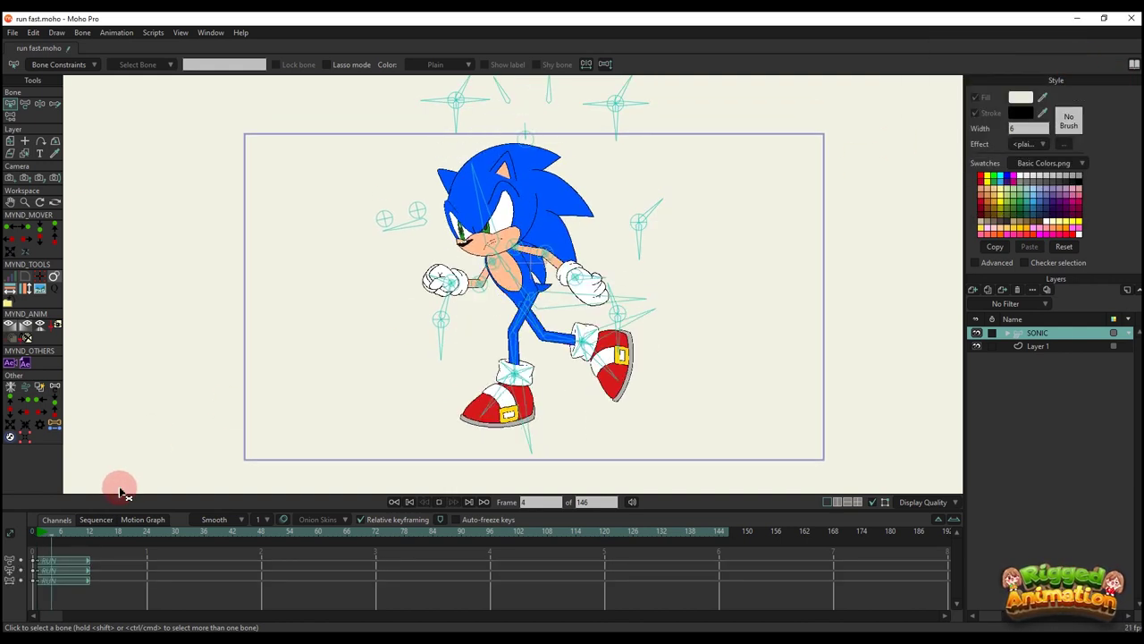
- Render frame 1 and save the image as "run fast - Frame 1" in the Run fast folder
{"action": "left_click", "coordinate": [36, 534]}
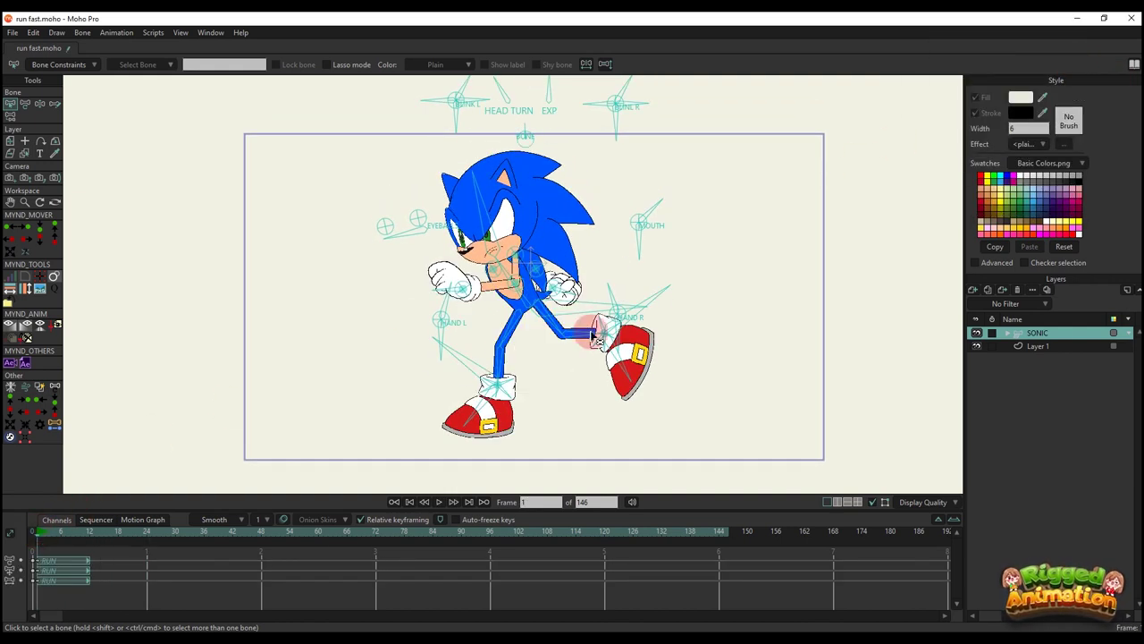
{"action": "key", "text": "ctrl+r"}
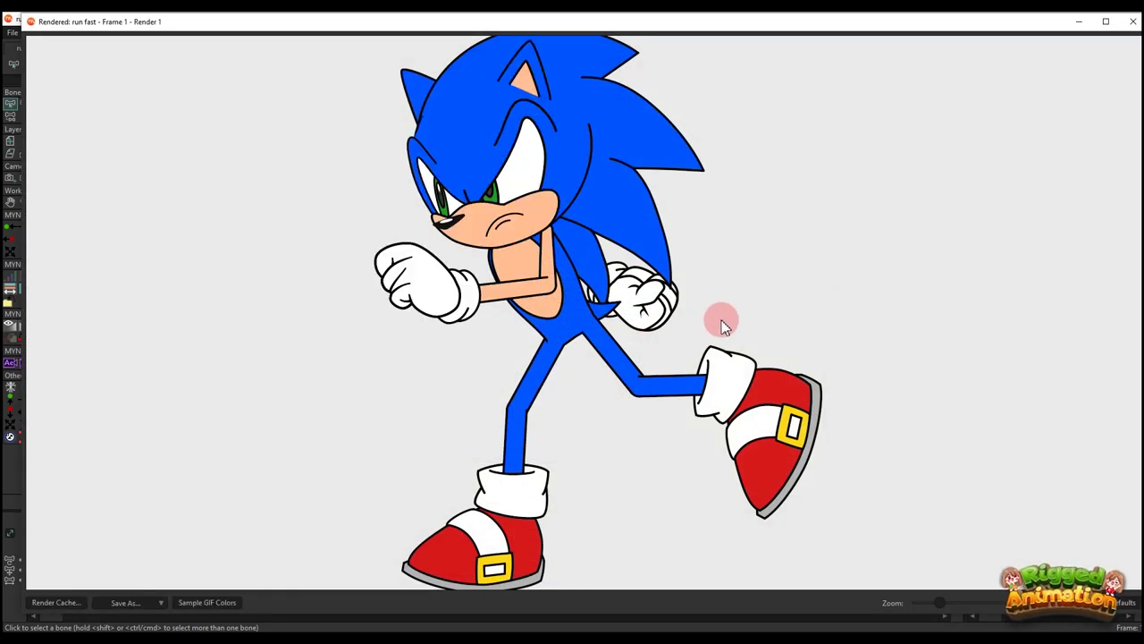
{"action": "left_click", "coordinate": [120, 603]}
{"action": "left_click", "coordinate": [211, 548]}
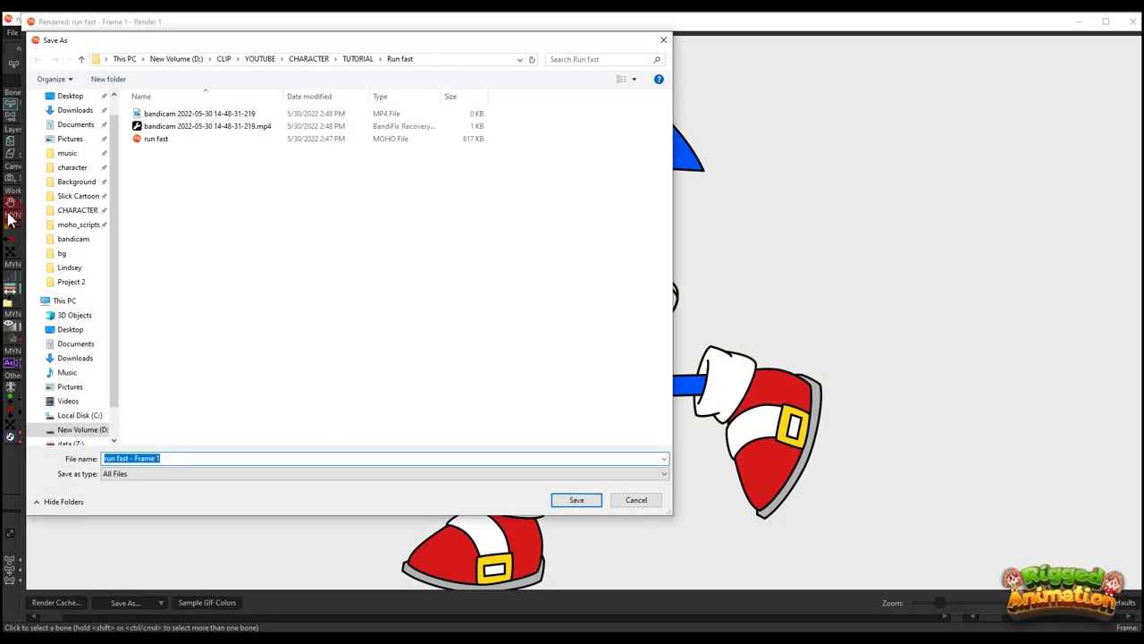
{"action": "left_click", "coordinate": [575, 500]}
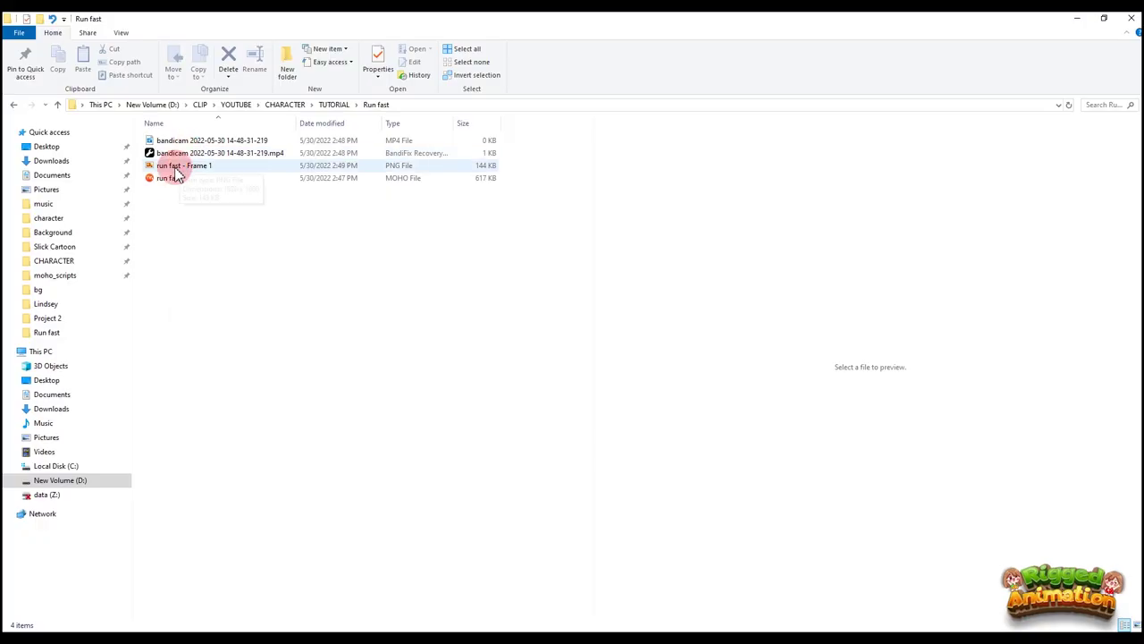
- Open the rendered "run fast - Frame 1" PNG in Photoshop and apply a strong horizontal Motion Blur to Layer 1
{"action": "left_click", "coordinate": [174, 167]}
{"action": "left_click_drag", "start_coordinate": [173, 167], "coordinate": [382, 332]}
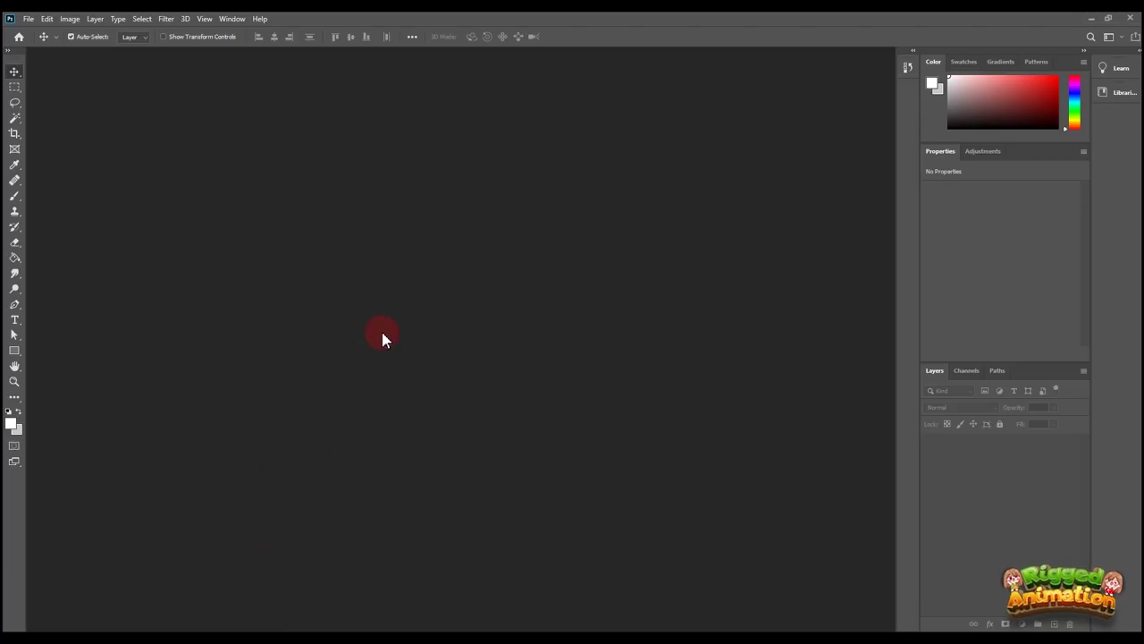
{"action": "left_click", "coordinate": [176, 22]}
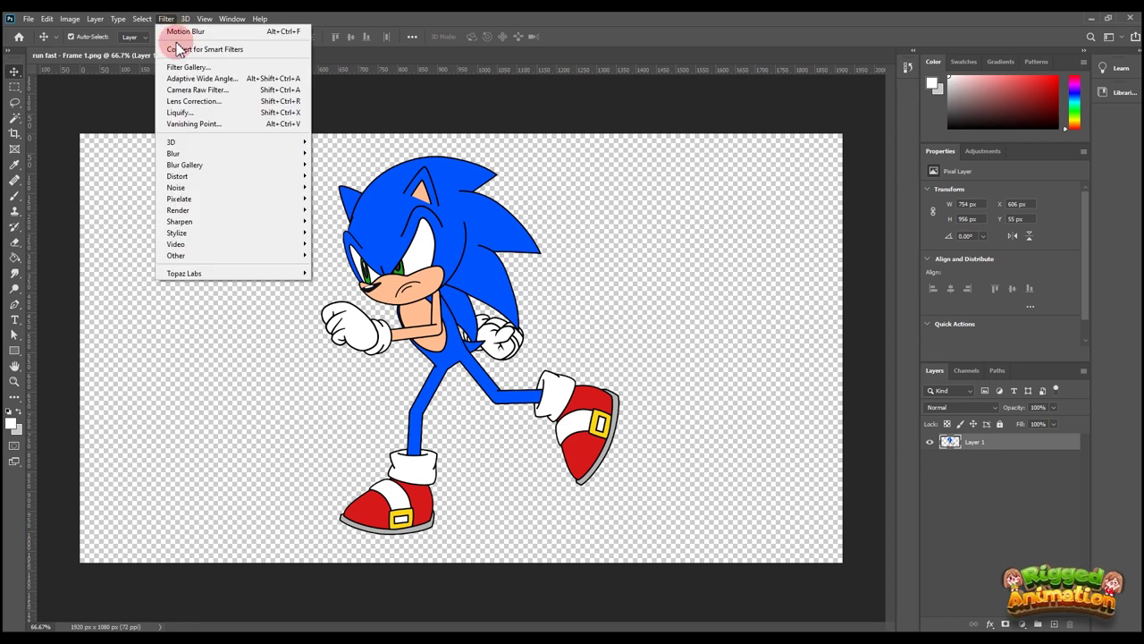
{"action": "mouse_move", "coordinate": [195, 159]}
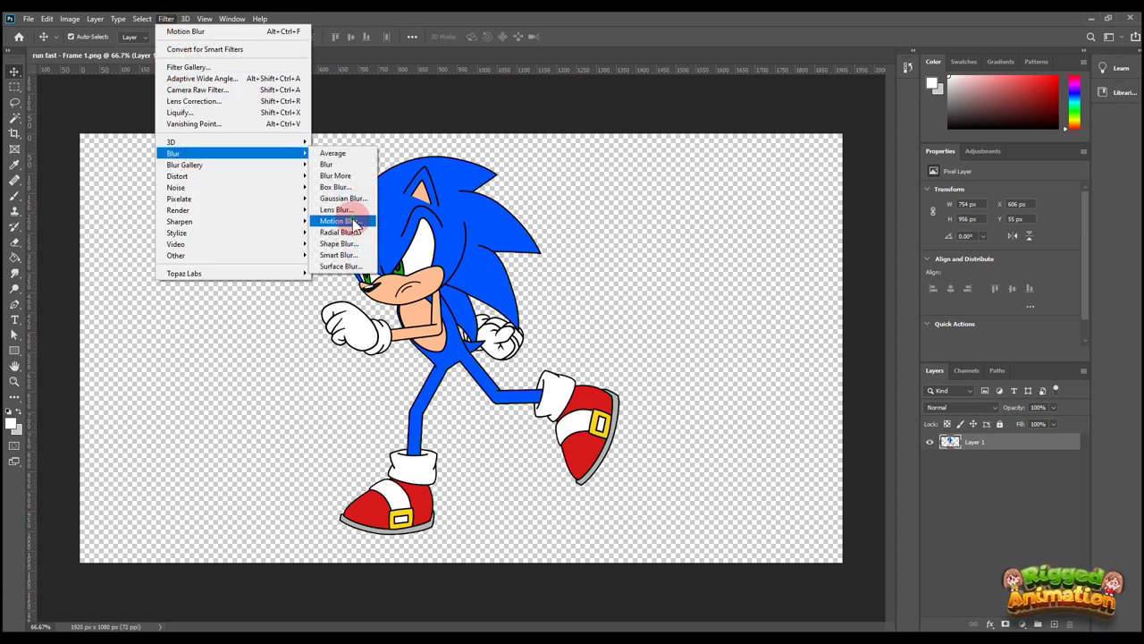
{"action": "left_click", "coordinate": [340, 221]}
{"action": "left_click_drag", "start_coordinate": [688, 307], "coordinate": [705, 308]}
{"action": "left_click", "coordinate": [765, 109]}
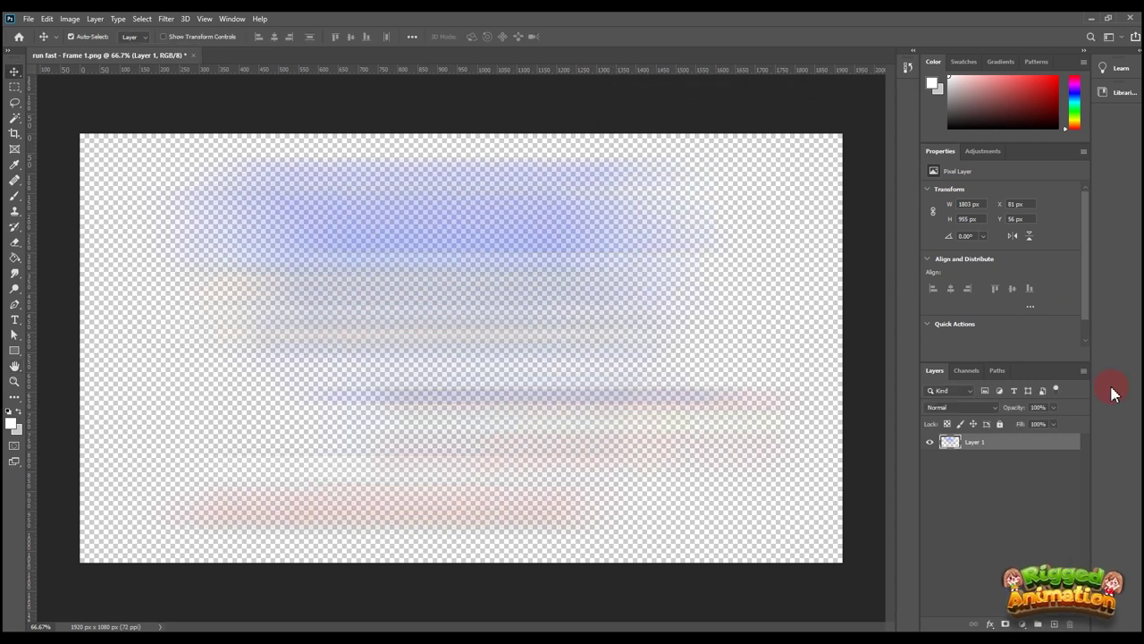
- Duplicate the blurred layer 15 times to strengthen its colour and combine all the copies into a single layer
{"action": "key", "text": "ctrl+j"}
{"action": "key", "text": "ctrl+j"}
{"action": "key", "text": "ctrl+j"}
{"action": "key", "text": "ctrl+j"}
{"action": "key", "text": "ctrl+j"}
{"action": "key", "text": "ctrl+j"}
{"action": "key", "text": "ctrl+j"}
{"action": "key", "text": "ctrl+j"}
{"action": "key", "text": "ctrl+j"}
{"action": "key", "text": "ctrl+j"}
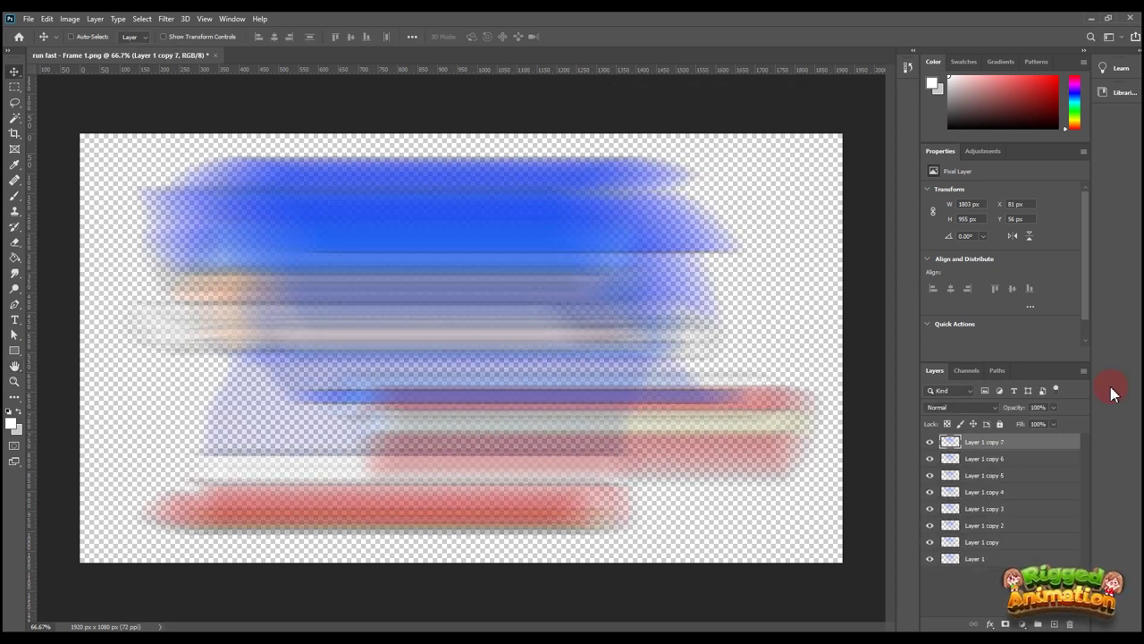
{"action": "key", "text": "ctrl+j"}
{"action": "key", "text": "ctrl+j"}
{"action": "key", "text": "ctrl+j"}
{"action": "key", "text": "ctrl+j"}
{"action": "key", "text": "ctrl+j"}
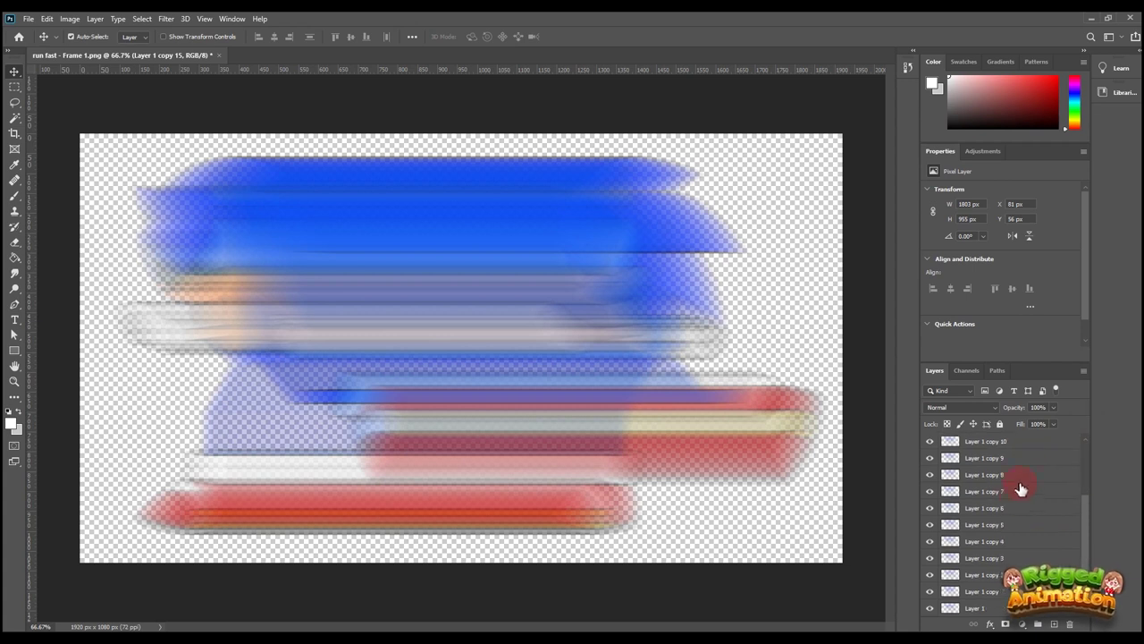
{"action": "left_click", "coordinate": [999, 608], "text": "shift"}
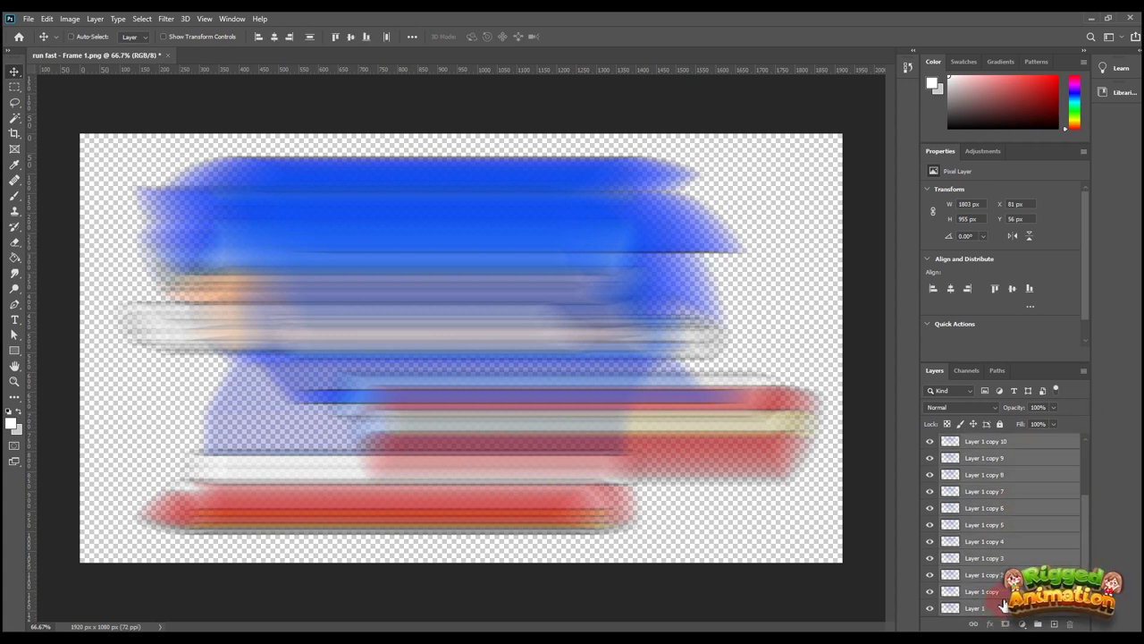
{"action": "key", "text": "ctrl+g"}
- Extend the canvas equally on both sides with the Crop tool to a width of 2368 px
{"action": "key", "text": "ctrl+minus"}
{"action": "key", "text": "c"}
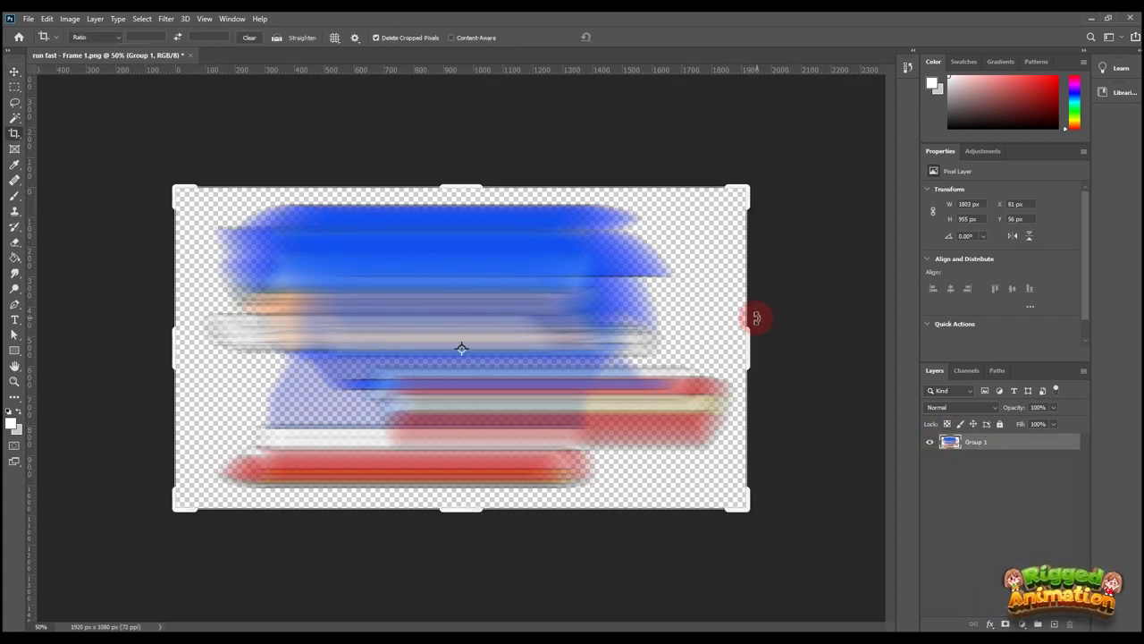
{"action": "left_click_drag", "start_coordinate": [747, 330], "coordinate": [779, 329]}
{"action": "left_click_drag", "start_coordinate": [142, 349], "coordinate": [112, 347]}
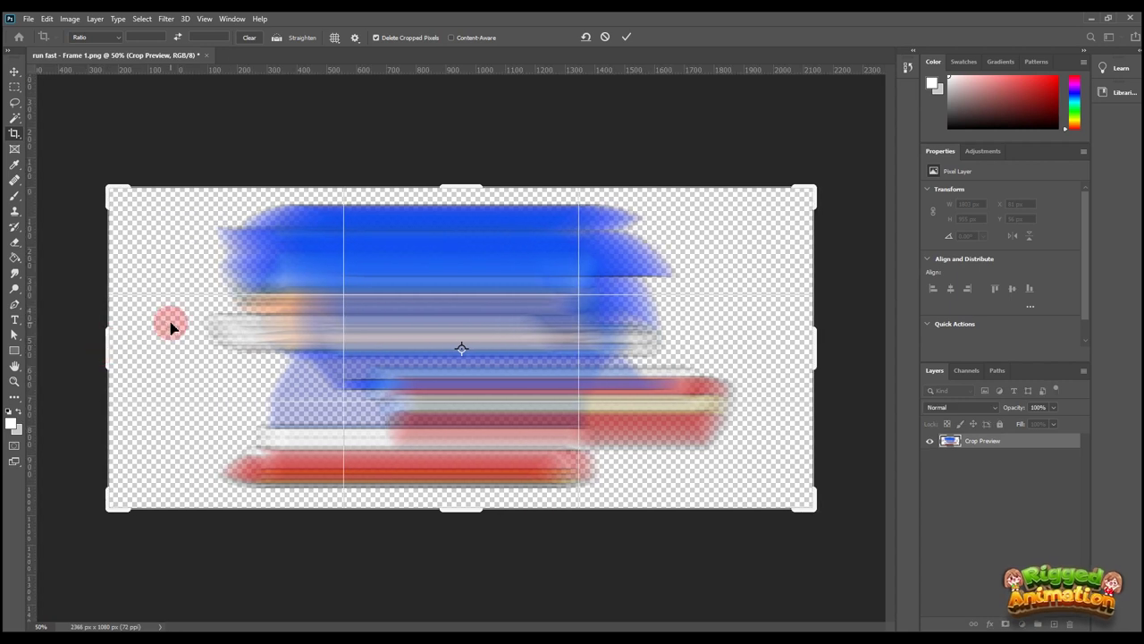
{"action": "double_click", "coordinate": [171, 324]}
- Try reapplying the last Motion Blur to the combined layer, and undo it
{"action": "left_click", "coordinate": [166, 18]}
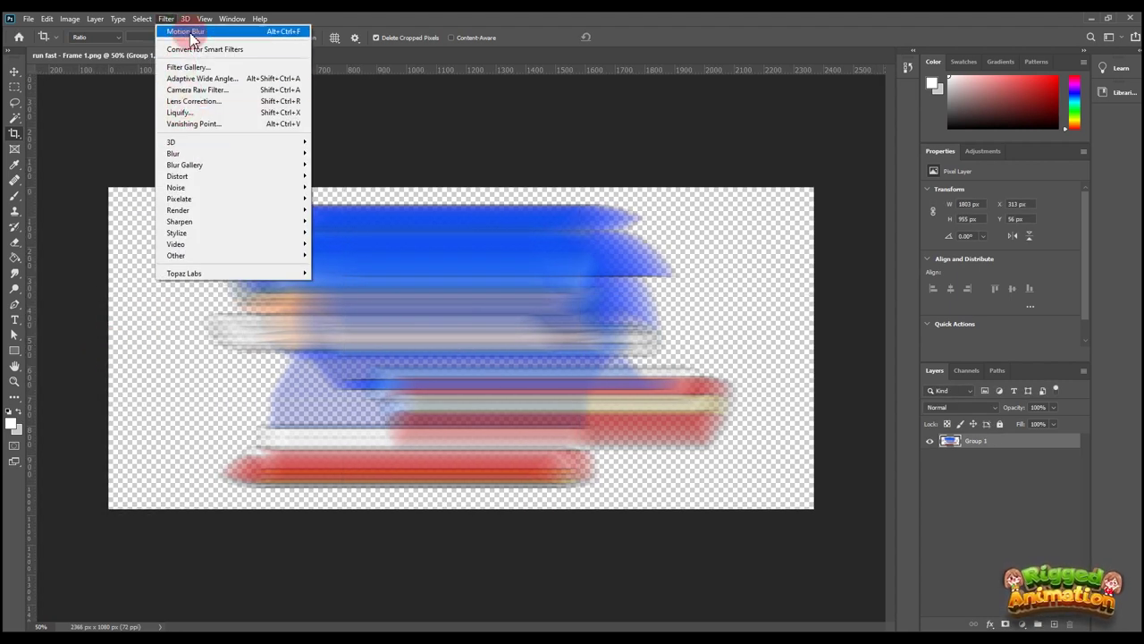
{"action": "left_click", "coordinate": [205, 32]}
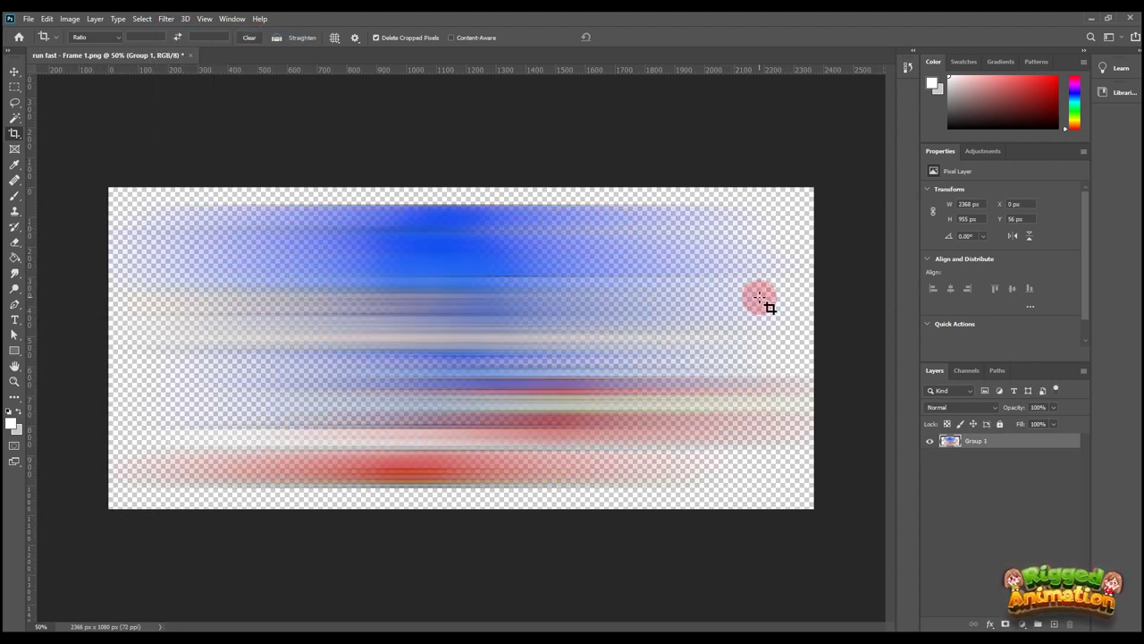
{"action": "key", "text": "ctrl+z"}
- Widen the canvas further on both sides with the Crop tool to 2580 px
{"action": "left_click_drag", "start_coordinate": [821, 301], "coordinate": [835, 327]}
{"action": "left_click_drag", "start_coordinate": [91, 347], "coordinate": [77, 345]}
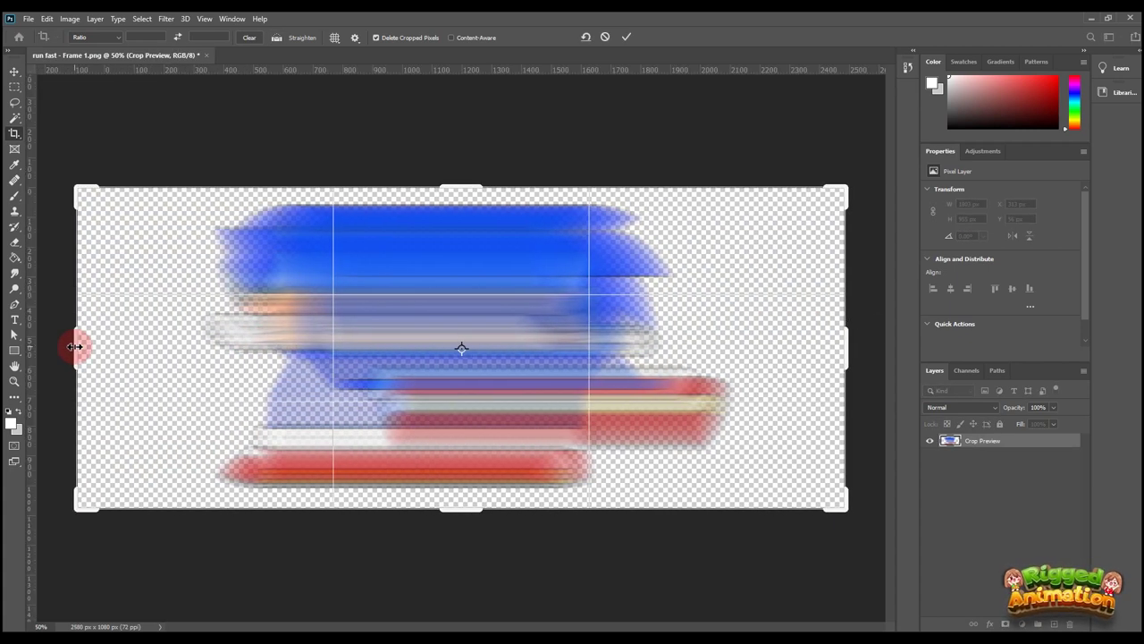
{"action": "key", "text": "Return"}
- Reapply the last Motion Blur to the combined layer and save the PNG
{"action": "left_click", "coordinate": [166, 19]}
{"action": "left_click", "coordinate": [185, 31]}
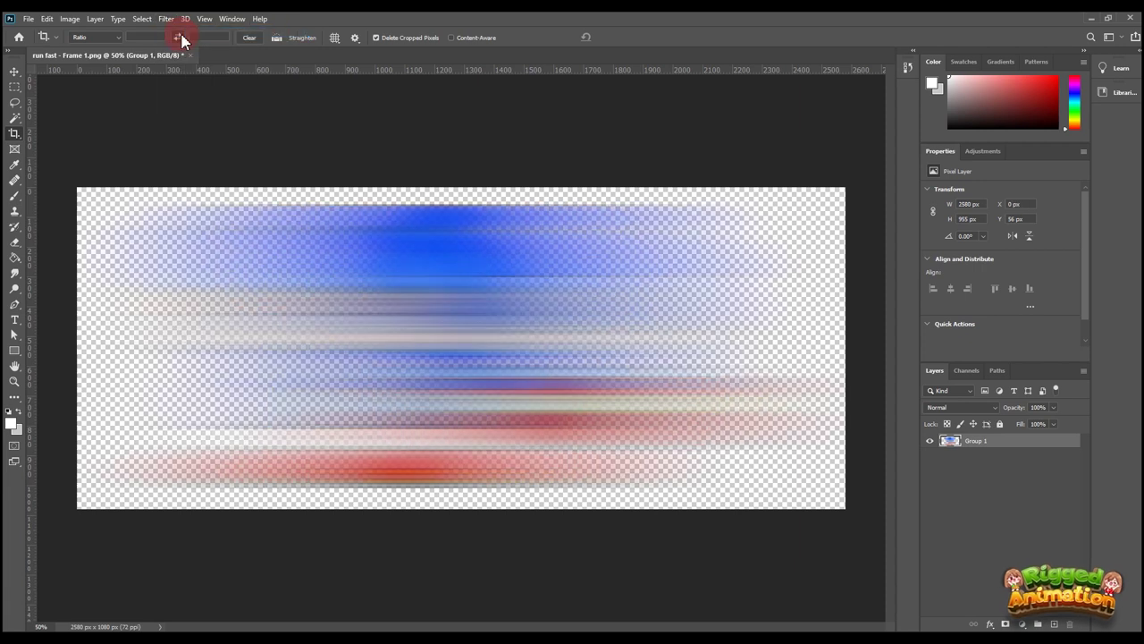
{"action": "key", "text": "ctrl+s"}
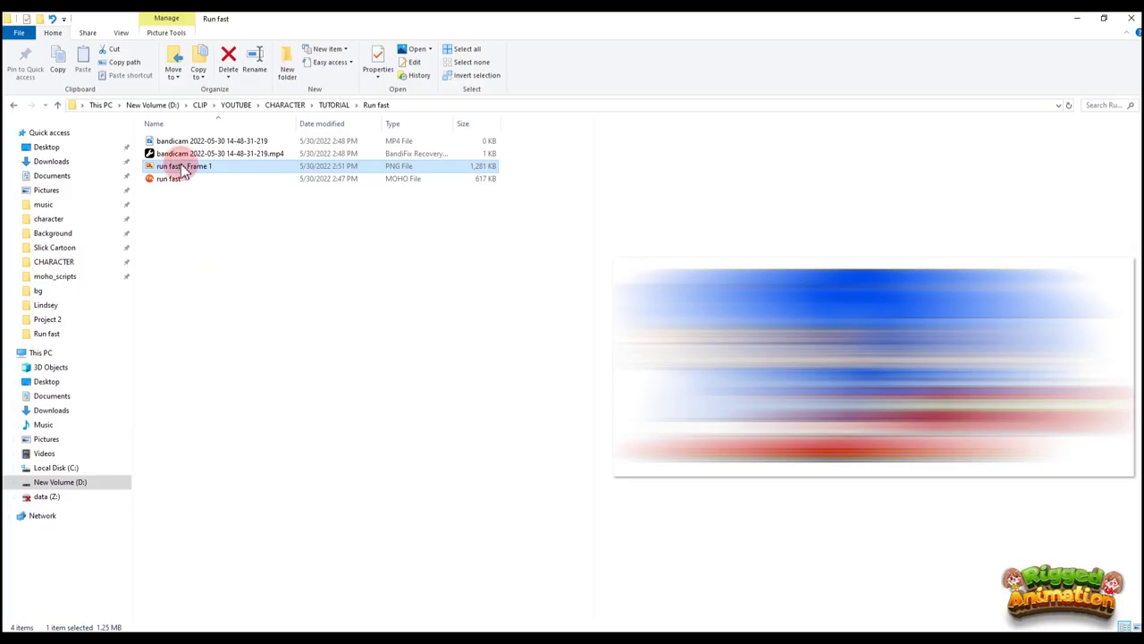
- Import the blurred "run fast - Frame 1.png" into the Moho project and place its layer below SONIC
{"action": "left_click_drag", "start_coordinate": [170, 168], "coordinate": [229, 576]}
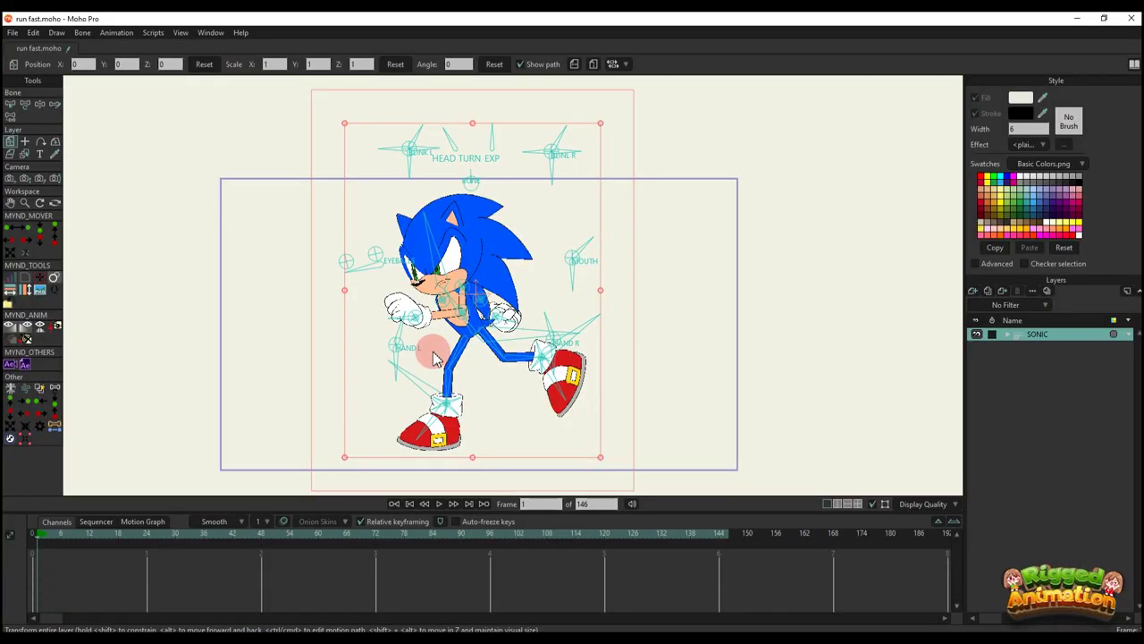
{"action": "left_click_drag", "start_coordinate": [269, 536], "coordinate": [364, 385]}
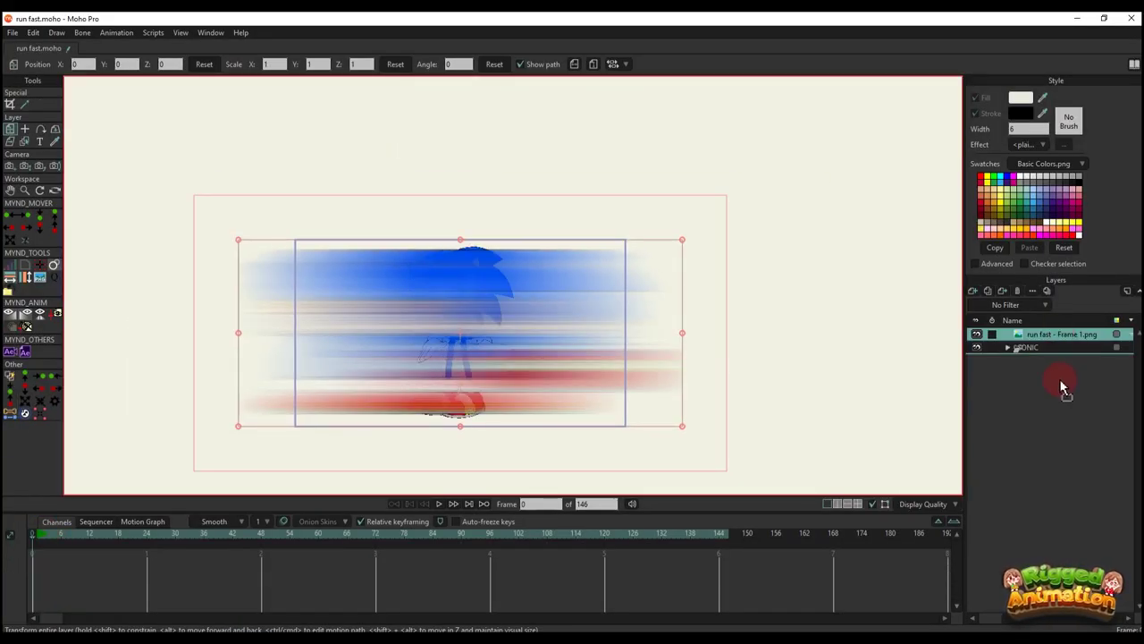
{"action": "left_click_drag", "start_coordinate": [1063, 386], "coordinate": [1058, 374]}
- Group the SONIC layer and the blurred image layer together
{"action": "left_click", "coordinate": [1046, 334], "text": "ctrl"}
{"action": "right_click", "coordinate": [1053, 333]}
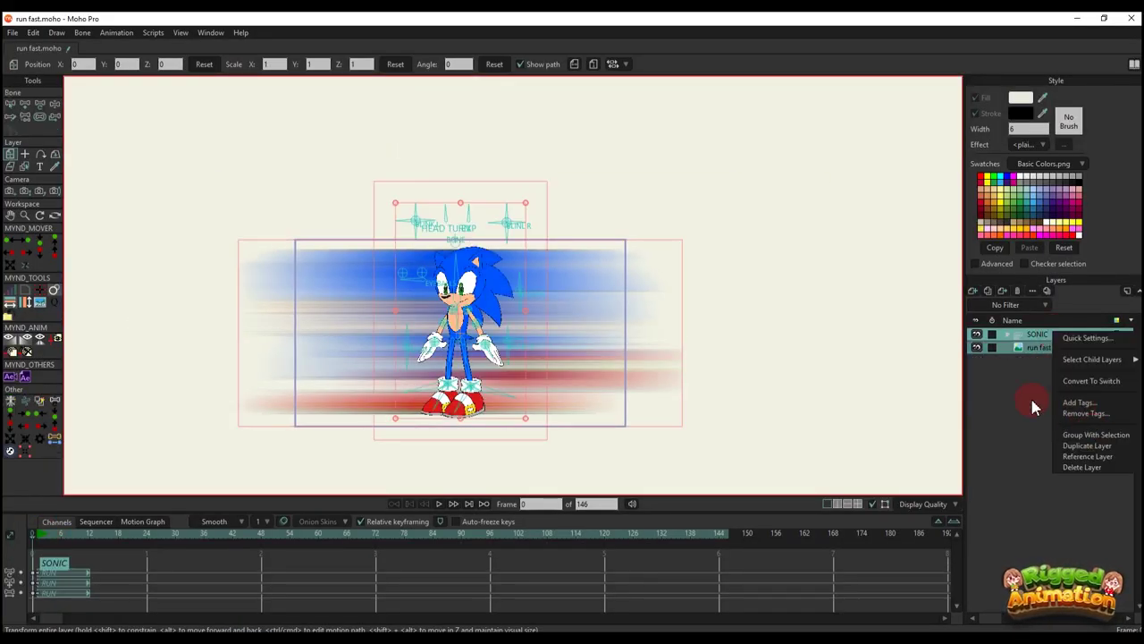
{"action": "left_click", "coordinate": [1096, 434]}
- Move the blurred image so it trails behind the character at X 1.8862, and go to frame 1
{"action": "left_click", "coordinate": [1044, 360]}
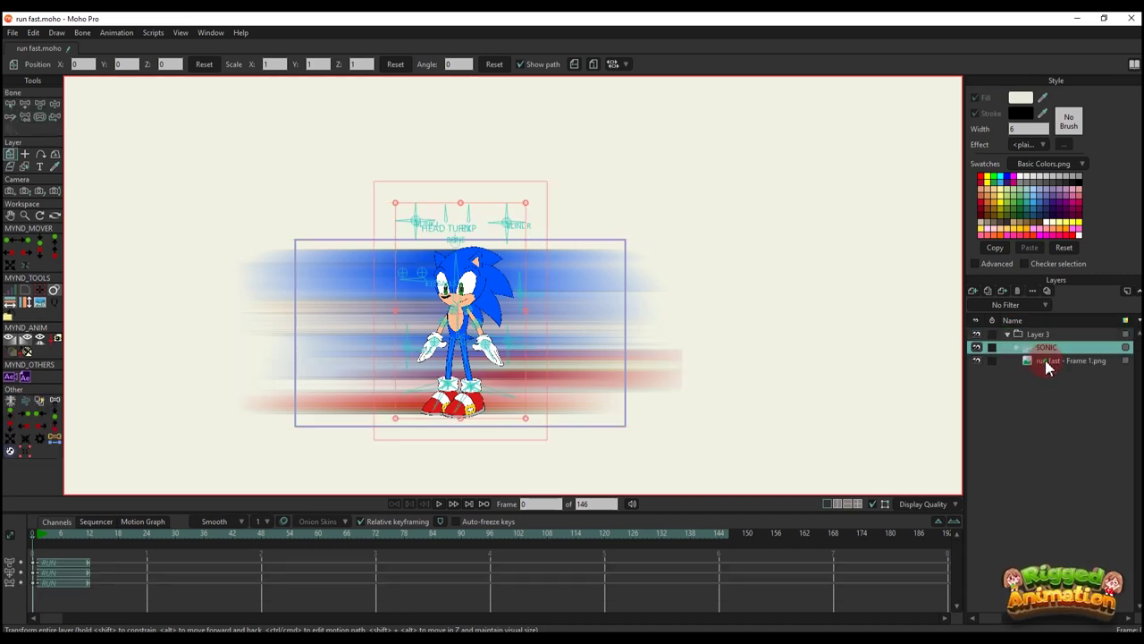
{"action": "left_click_drag", "start_coordinate": [340, 320], "coordinate": [534, 339]}
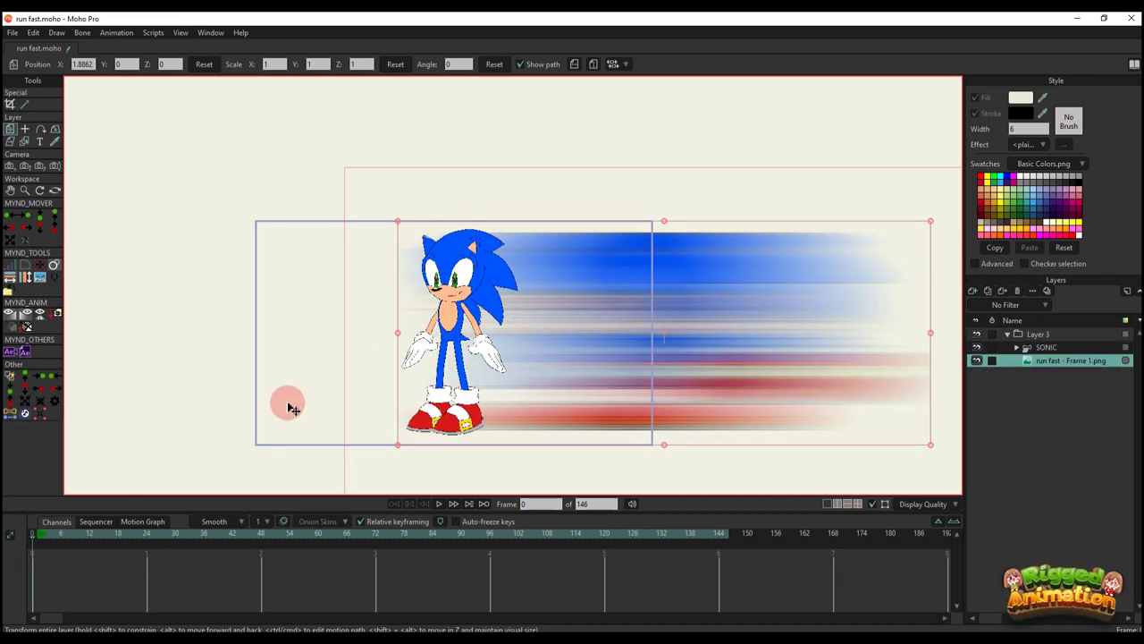
{"action": "left_click", "coordinate": [36, 534]}
{"action": "scroll", "coordinate": [529, 350], "scroll_direction": "up", "scroll_amount": 1}
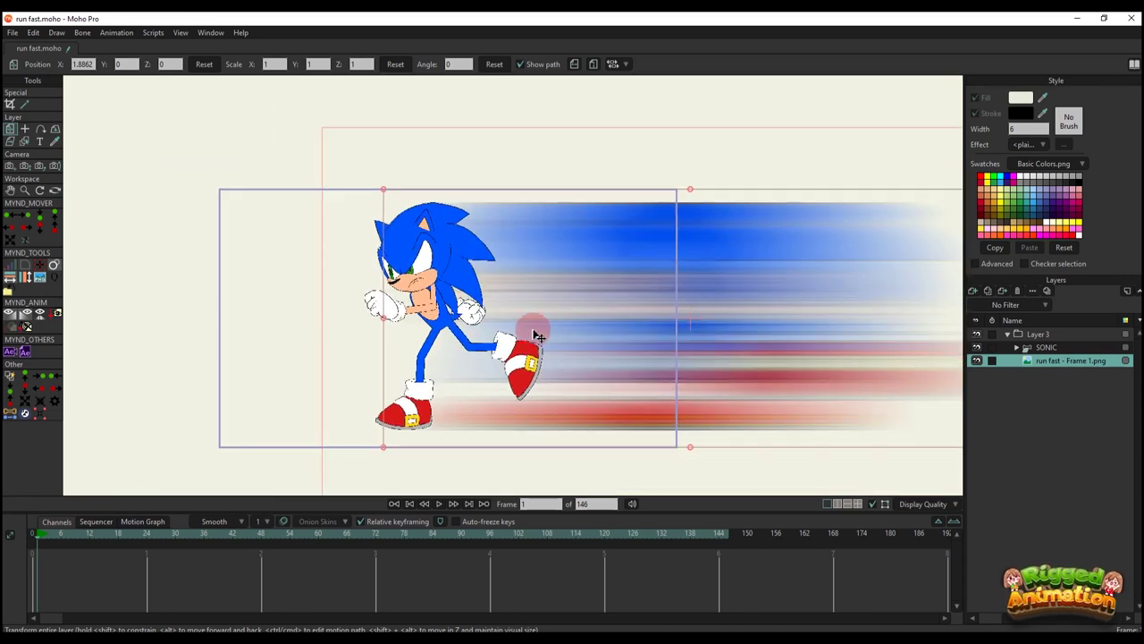
- At frame 1, move the whole group past the canvas's right edge and shrink it to a scale of about 0.49
{"action": "left_click", "coordinate": [1009, 333]}
{"action": "left_click", "coordinate": [1037, 335]}
{"action": "scroll", "coordinate": [444, 310], "scroll_direction": "down", "scroll_amount": 1}
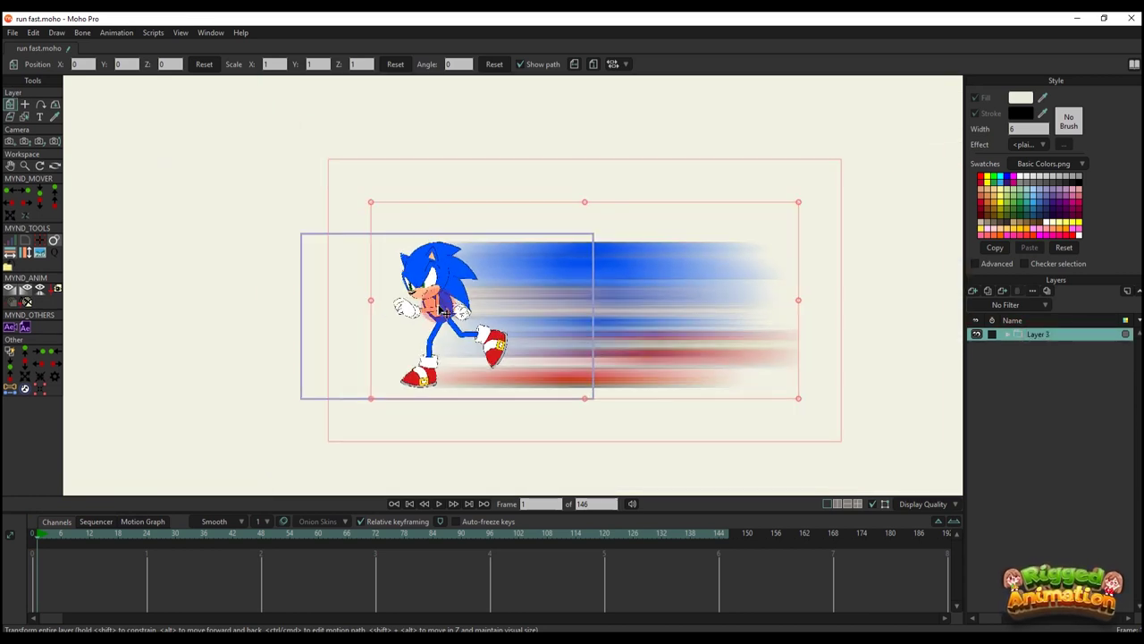
{"action": "scroll", "coordinate": [416, 338], "scroll_direction": "up", "scroll_amount": 1}
{"action": "left_click_drag", "start_coordinate": [419, 338], "coordinate": [648, 338]}
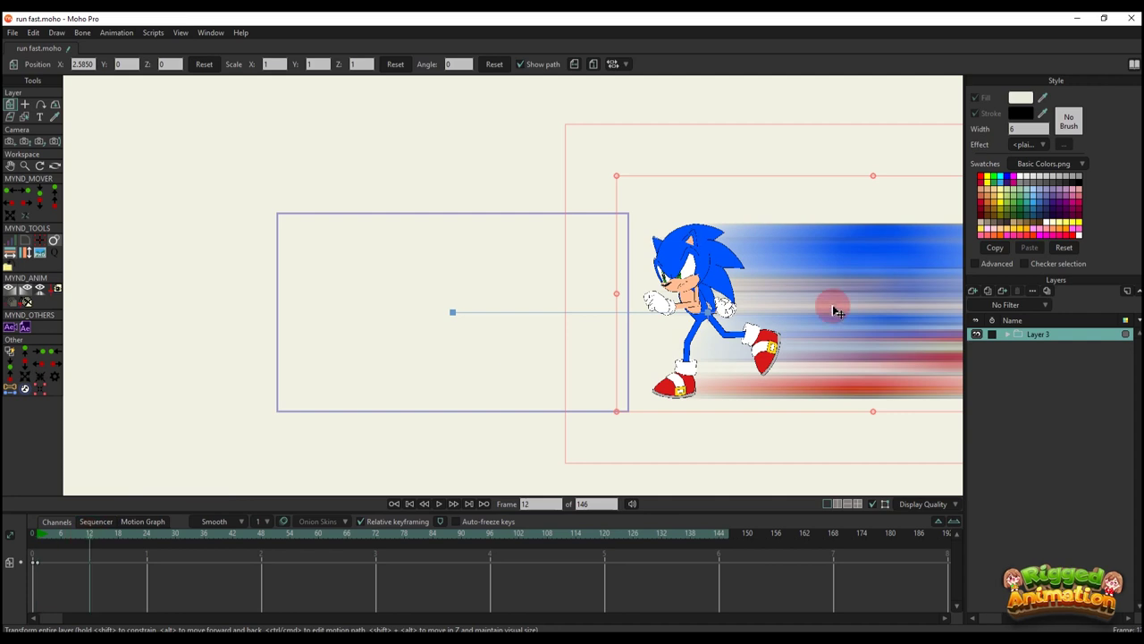
{"action": "left_click", "coordinate": [38, 535]}
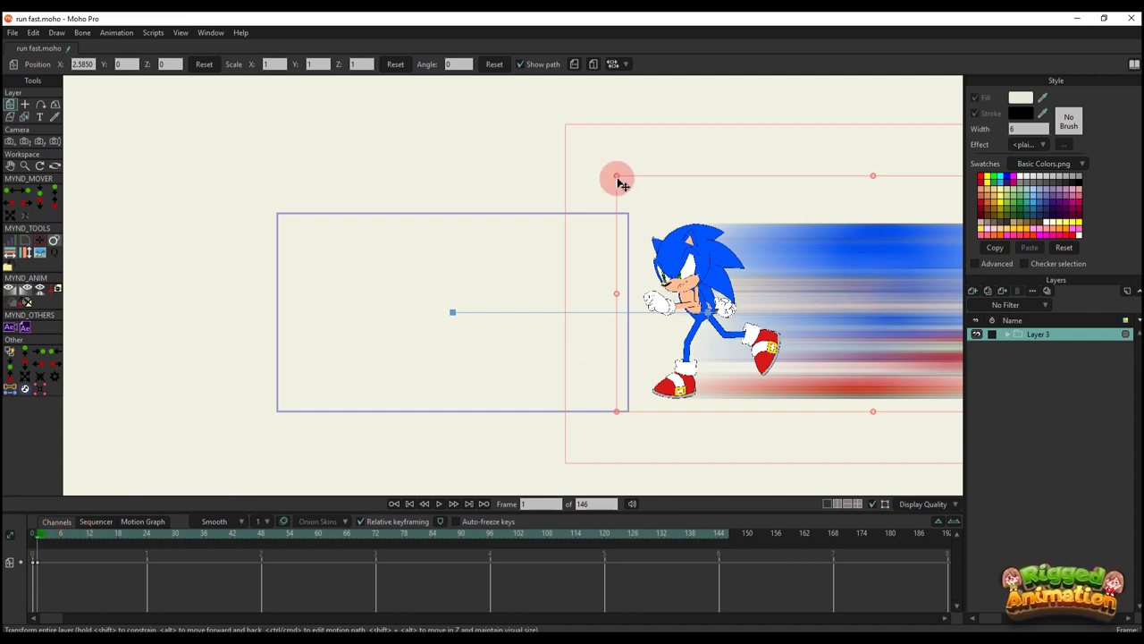
{"action": "left_click_drag", "start_coordinate": [618, 178], "coordinate": [739, 272]}
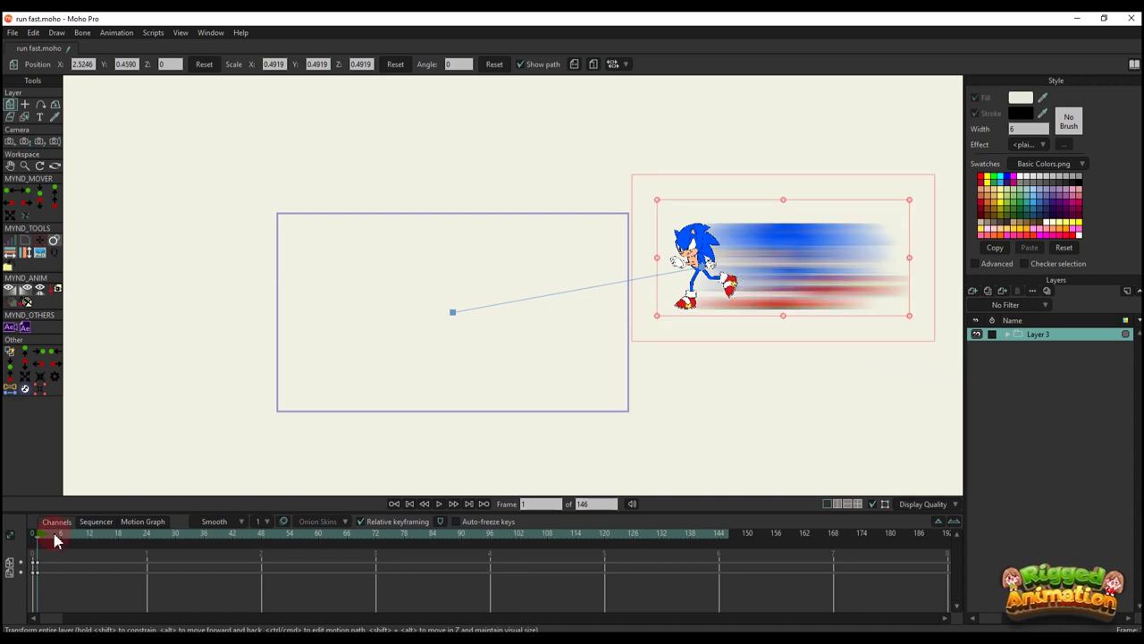
- At frame 14, move the group straight across the canvas and out past its left edge to about X -4.06
{"action": "left_click_drag", "start_coordinate": [51, 536], "coordinate": [99, 536]}
{"action": "left_click_drag", "start_coordinate": [779, 260], "coordinate": [166, 507]}
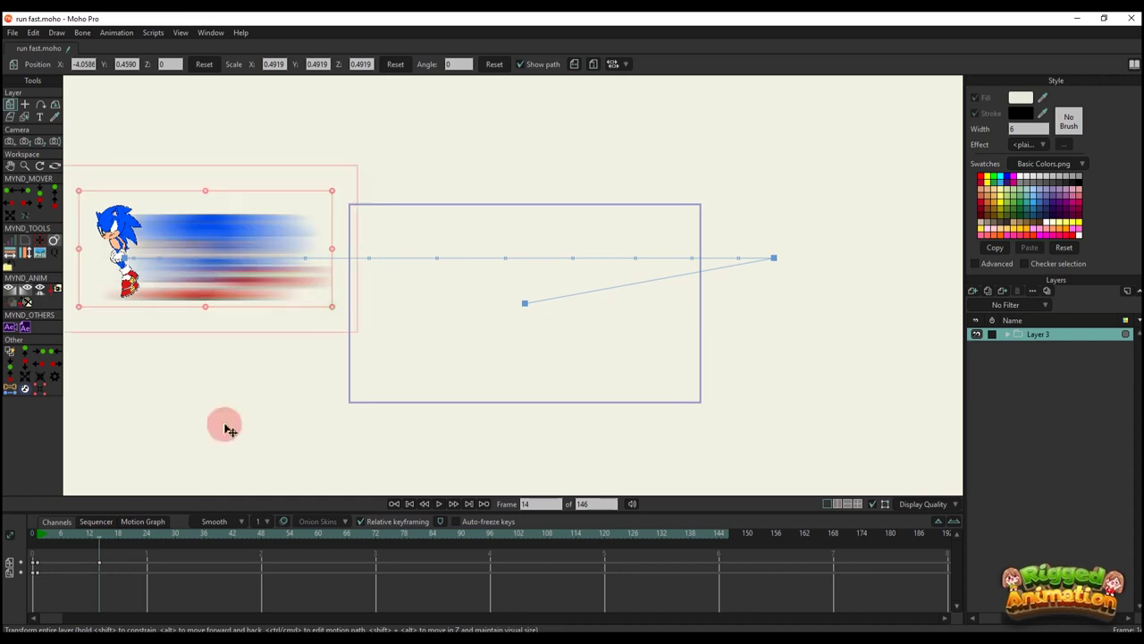
- At frame 15, flip the group horizontally and enlarge it to a scale of about 0.80
{"action": "left_click", "coordinate": [104, 535]}
{"action": "left_click", "coordinate": [575, 64]}
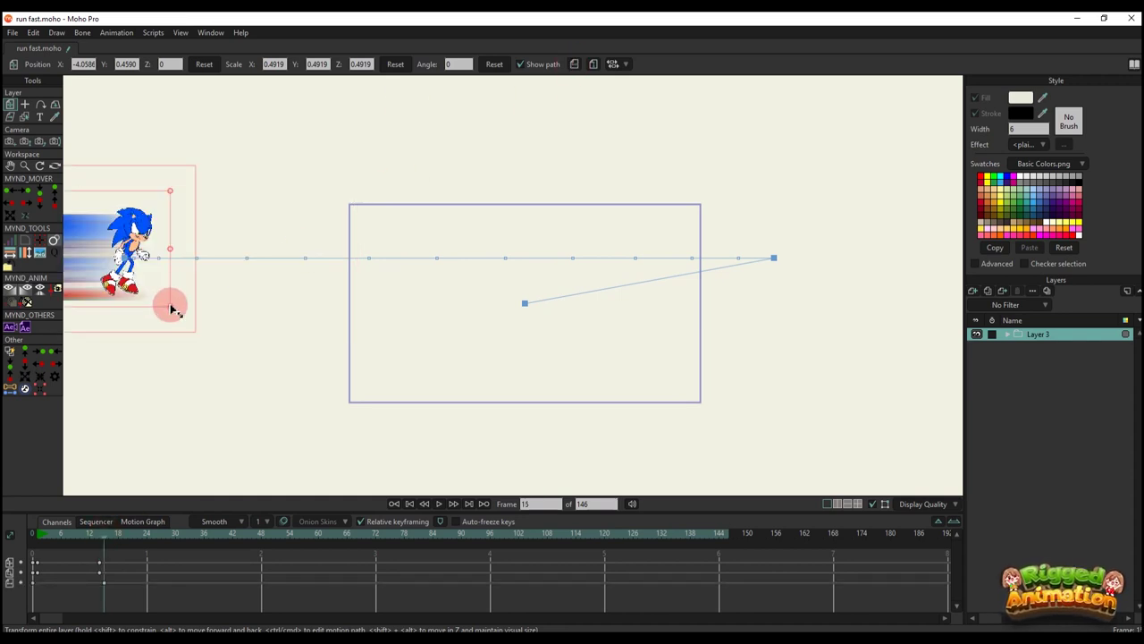
{"action": "left_click_drag", "start_coordinate": [171, 308], "coordinate": [199, 337]}
{"action": "scroll", "coordinate": [270, 285], "scroll_direction": "down", "scroll_amount": 3}
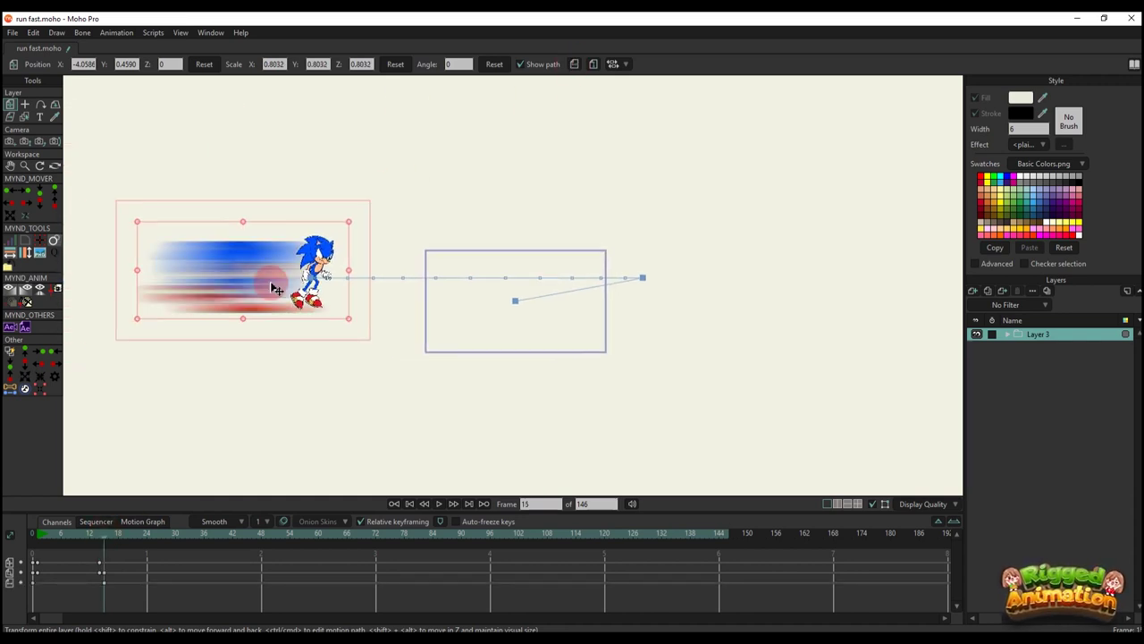
{"action": "left_click_drag", "start_coordinate": [291, 288], "coordinate": [158, 516]}
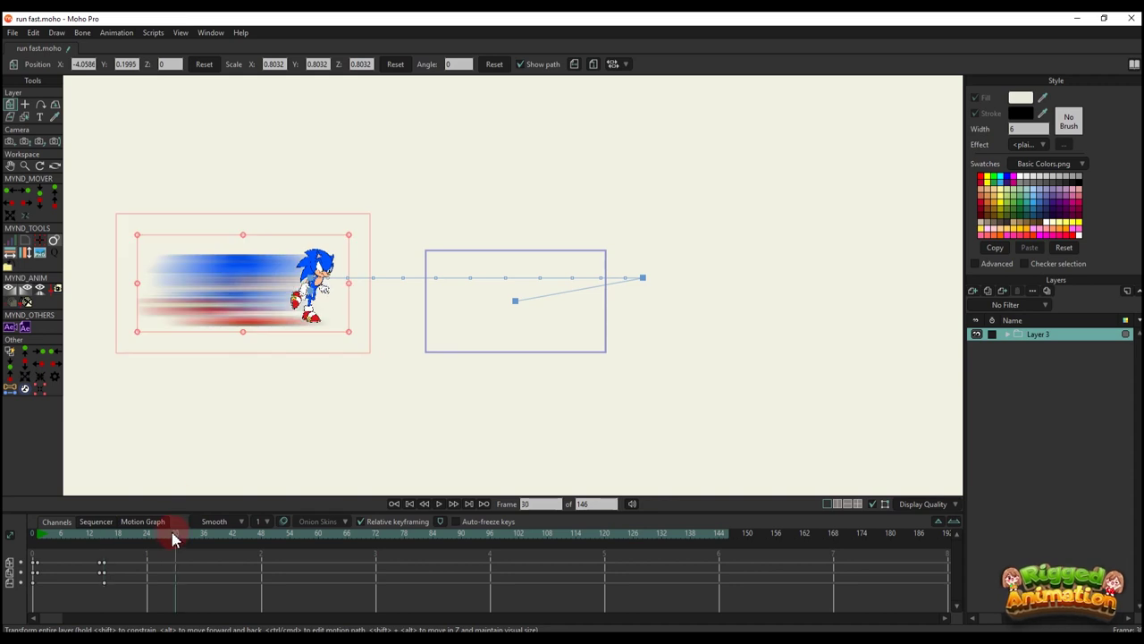
{"action": "left_click_drag", "start_coordinate": [246, 331], "coordinate": [500, 315]}
{"action": "key", "text": "ctrl+z"}
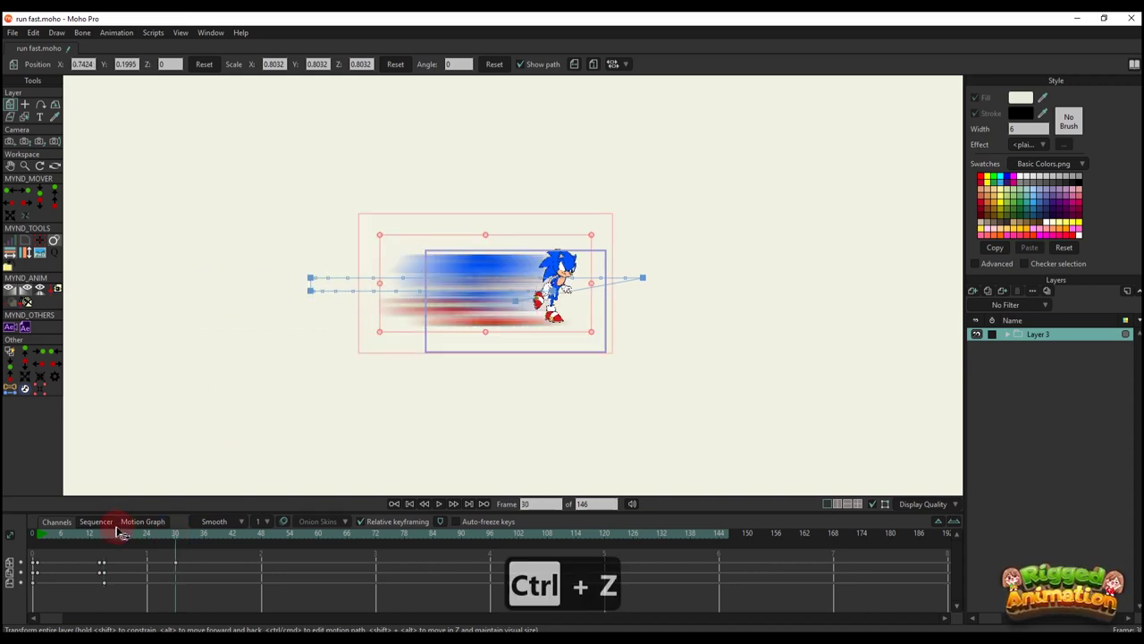
- At frame 15, lower the group and bring it closer to the canvas's left edge, at X -2.6431, Y 0.0815
{"action": "left_click", "coordinate": [109, 534]}
{"action": "left_click", "coordinate": [103, 542]}
{"action": "left_click_drag", "start_coordinate": [284, 295], "coordinate": [357, 300]}
{"action": "scroll", "coordinate": [460, 280], "scroll_direction": "up", "scroll_amount": 2}
- At frame 29, move the group straight across the canvas and out past its right edge to X 5.5568
{"action": "left_click", "coordinate": [171, 537]}
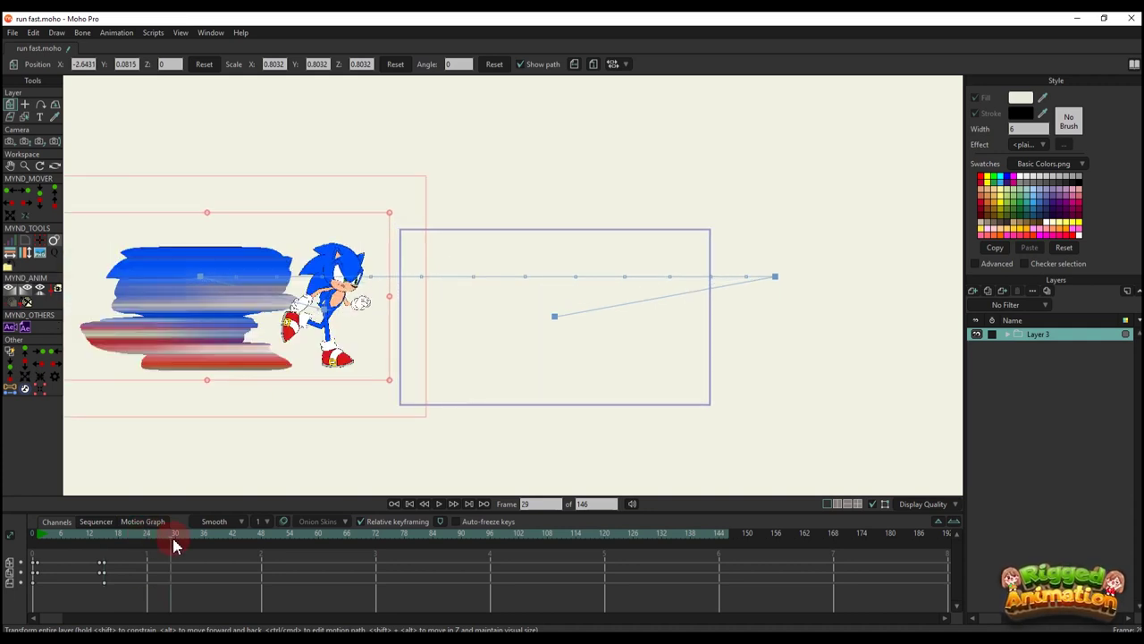
{"action": "left_click_drag", "start_coordinate": [284, 295], "coordinate": [860, 301]}
{"action": "scroll", "coordinate": [783, 294], "scroll_direction": "down", "scroll_amount": 3}
{"action": "left_click_drag", "start_coordinate": [721, 294], "coordinate": [520, 281]}
{"action": "left_click_drag", "start_coordinate": [576, 295], "coordinate": [651, 298]}
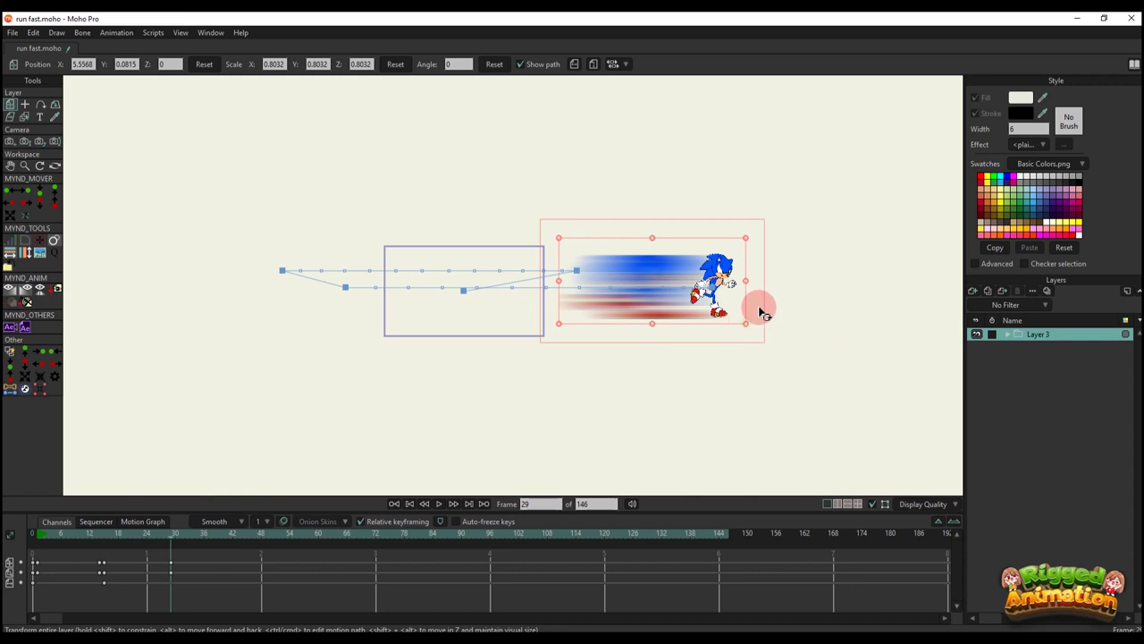
- At frame 30, flip the group horizontally, enlarge it to scale 1.1835 and place it outside the canvas's right edge at X 2.5936, Y -0.0857
{"action": "left_click", "coordinate": [575, 65]}
{"action": "scroll", "coordinate": [686, 238], "scroll_direction": "up", "scroll_amount": 2}
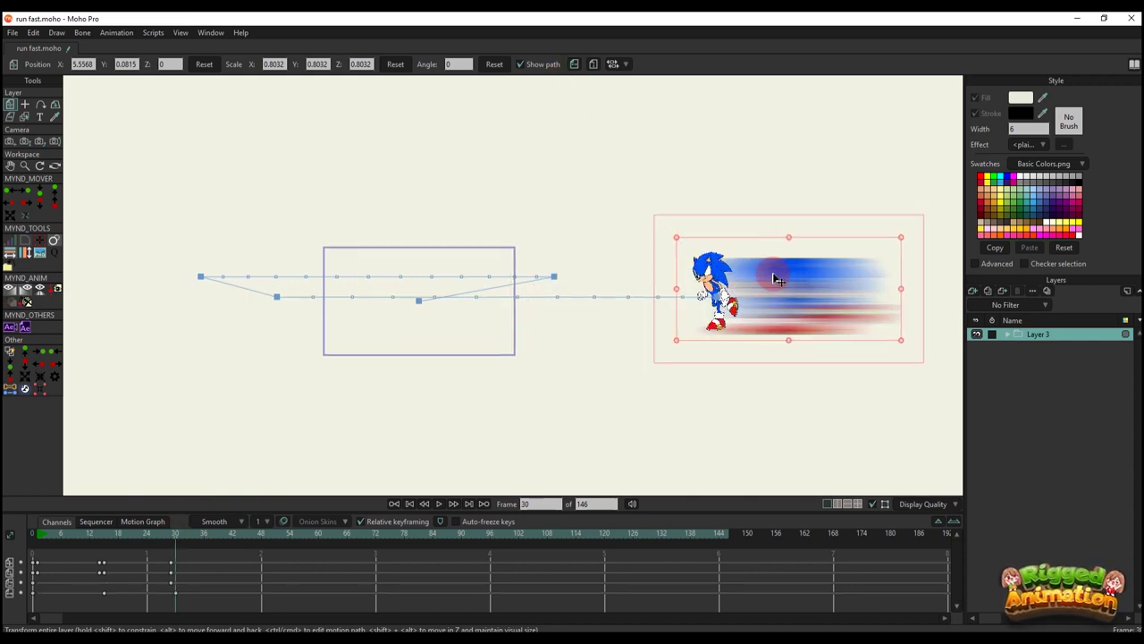
{"action": "left_click_drag", "start_coordinate": [776, 282], "coordinate": [612, 293]}
{"action": "left_click_drag", "start_coordinate": [742, 346], "coordinate": [821, 366]}
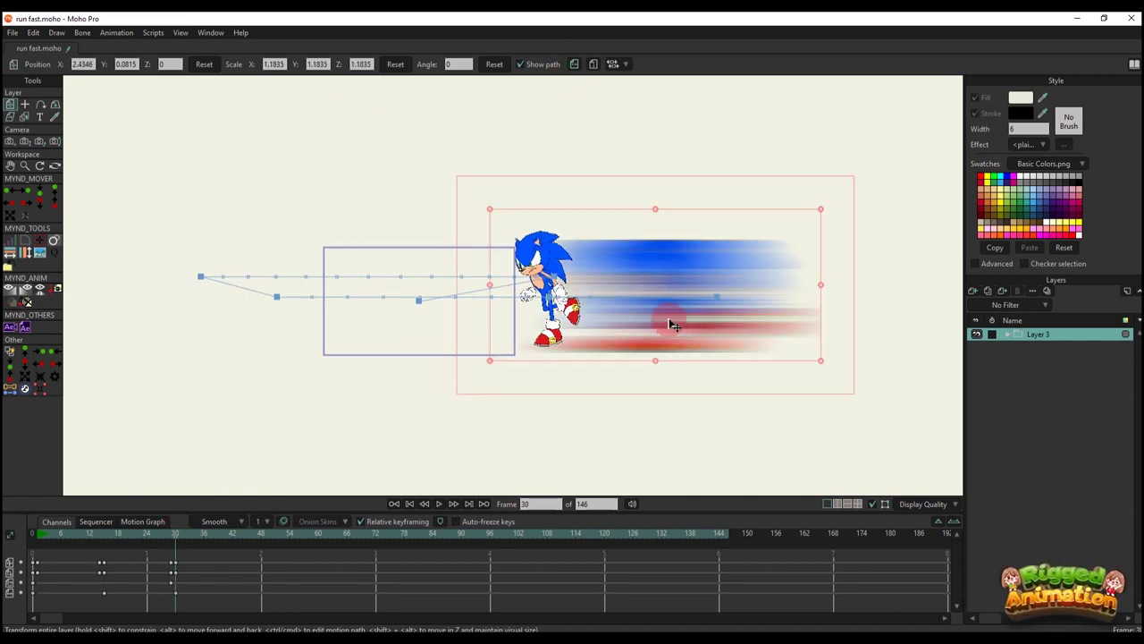
{"action": "left_click_drag", "start_coordinate": [672, 323], "coordinate": [681, 335]}
{"action": "scroll", "coordinate": [572, 324], "scroll_direction": "up", "scroll_amount": 2}
{"action": "left_click_drag", "start_coordinate": [605, 321], "coordinate": [587, 324]}
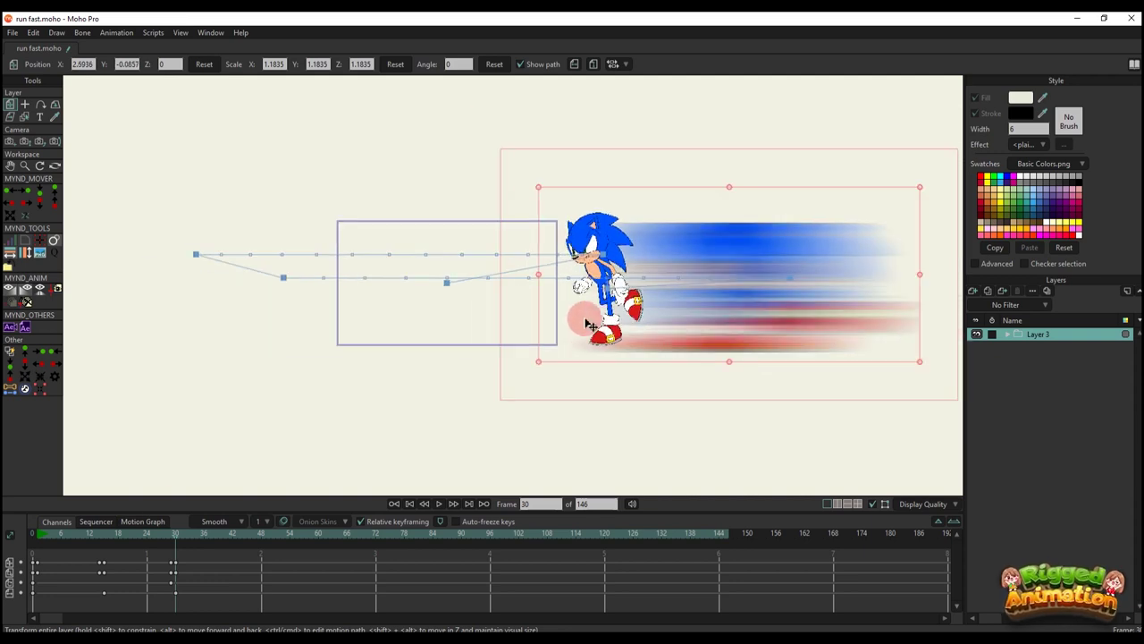
- At frame 44, move the group out past the canvas's left edge to X -7.1958, and change the interpolation of its existing keyframes
{"action": "left_click_drag", "start_coordinate": [198, 541], "coordinate": [245, 542]}
{"action": "left_click_drag", "start_coordinate": [832, 271], "coordinate": [306, 311]}
{"action": "left_click_drag", "start_coordinate": [341, 602], "coordinate": [7, 553]}
{"action": "right_click", "coordinate": [36, 561]}
{"action": "left_click", "coordinate": [84, 456]}
{"action": "left_click", "coordinate": [301, 564]}
{"action": "left_click", "coordinate": [251, 404]}
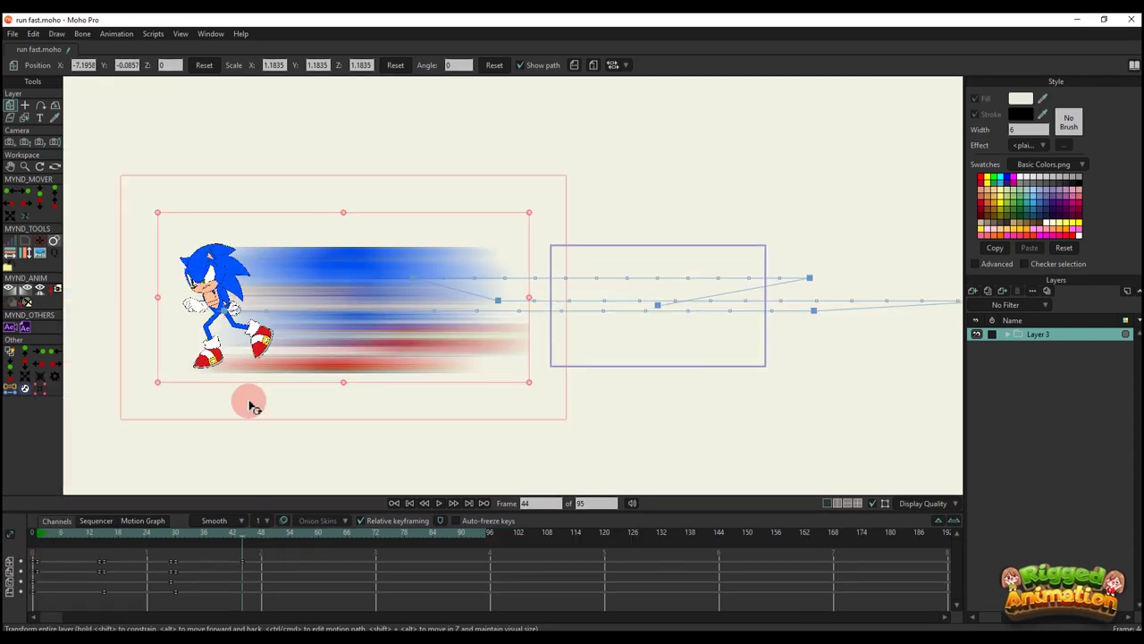
{"action": "mouse_move", "coordinate": [529, 384]}
{"action": "left_mouse_down"}
{"action": "mouse_move", "coordinate": [504, 345]}
{"action": "mouse_move", "coordinate": [528, 383]}
{"action": "left_mouse_up"}
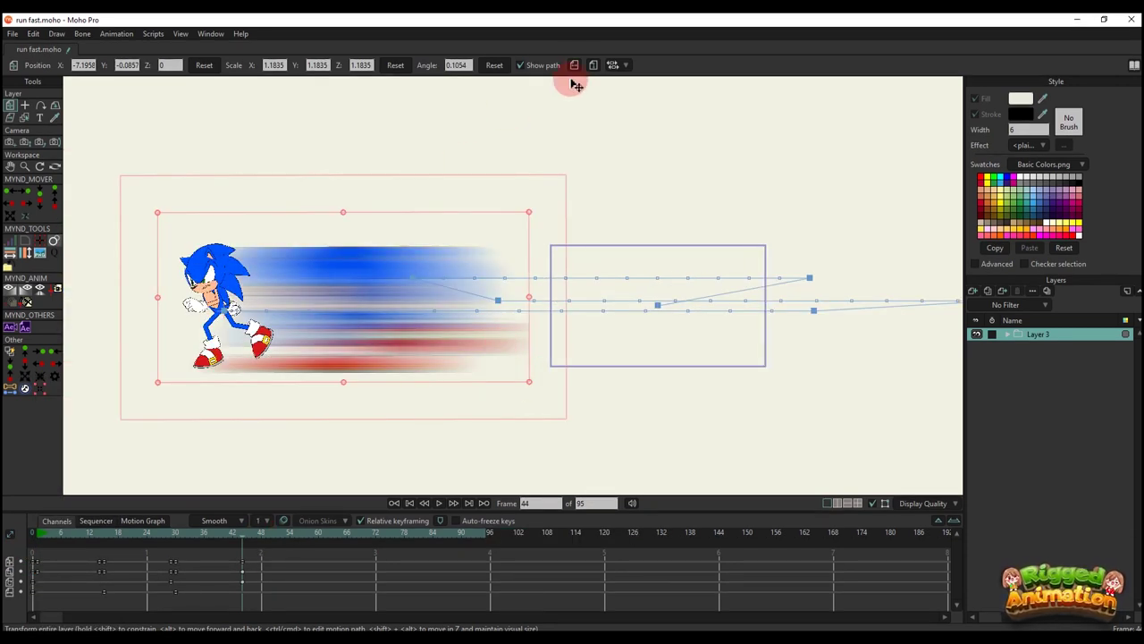
- At frame 45, flip the group horizontally, shrink it to scale 0.9096 and place it at the canvas's left edge at X -2.5008, Y -0.0281
{"action": "left_click", "coordinate": [248, 538]}
{"action": "left_click", "coordinate": [577, 66]}
{"action": "left_click_drag", "start_coordinate": [263, 357], "coordinate": [545, 359]}
{"action": "scroll", "coordinate": [534, 368], "scroll_direction": "up", "scroll_amount": 1}
{"action": "left_click_drag", "start_coordinate": [586, 392], "coordinate": [515, 333]}
{"action": "scroll", "coordinate": [518, 335], "scroll_direction": "up", "scroll_amount": 2}
{"action": "left_click_drag", "start_coordinate": [518, 375], "coordinate": [399, 371]}
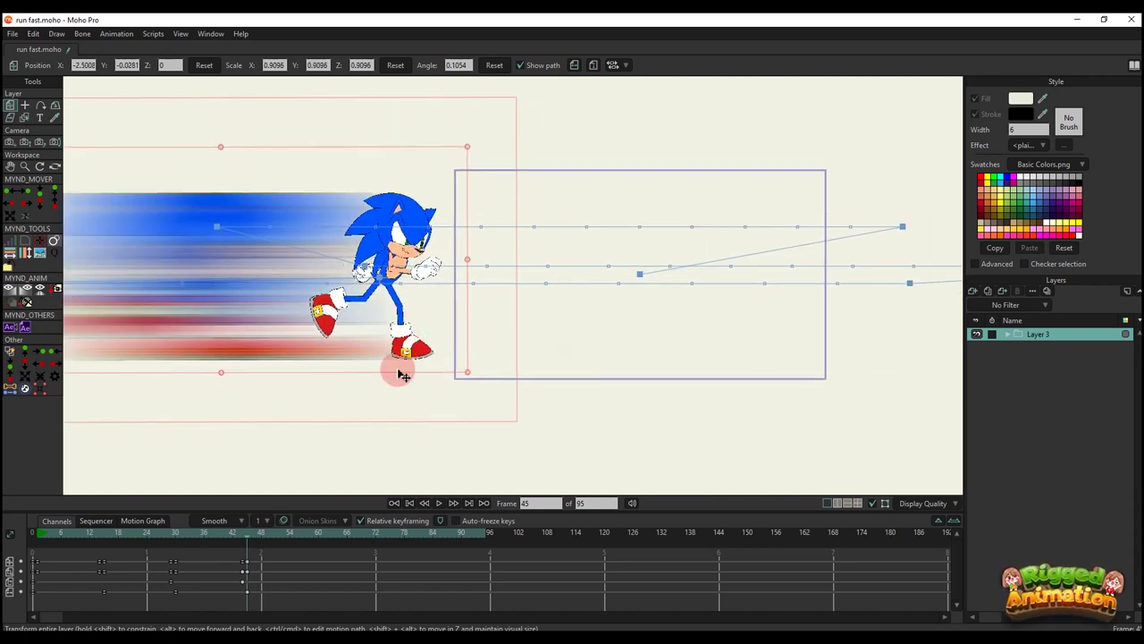
- At frame 56, move the group into the canvas to X -0.2756, and change the interpolation of the keyframes from frame 44 to 56
{"action": "left_click_drag", "start_coordinate": [265, 543], "coordinate": [299, 546]}
{"action": "left_click_drag", "start_coordinate": [608, 317], "coordinate": [573, 315]}
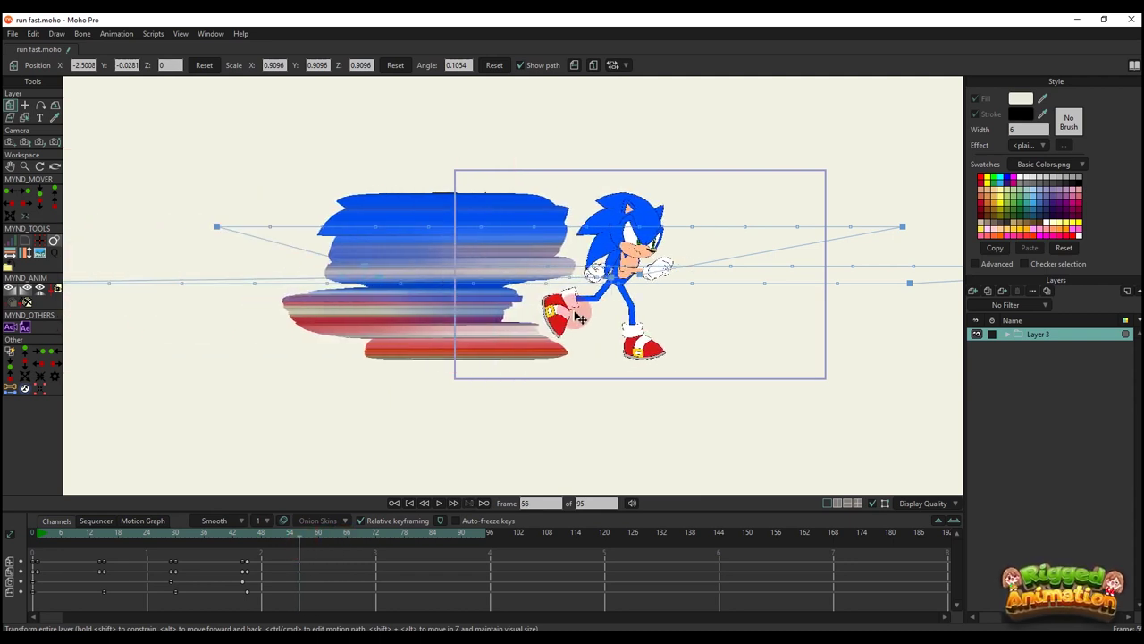
{"action": "right_click", "coordinate": [245, 563]}
{"action": "left_click", "coordinate": [273, 456]}
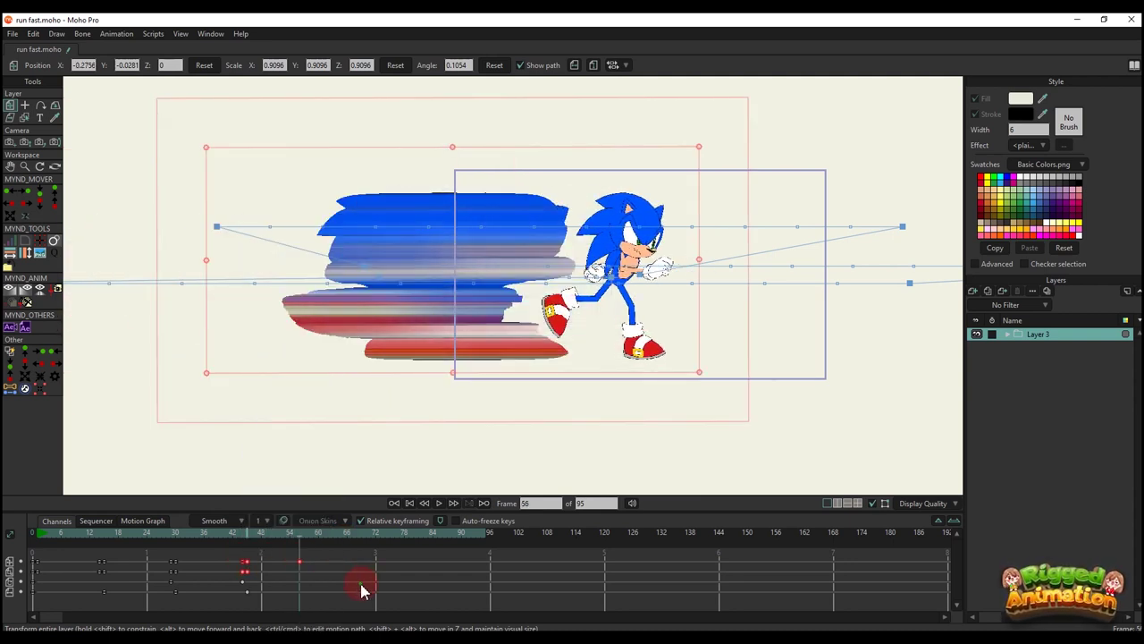
{"action": "left_click", "coordinate": [359, 585]}
- Freeze the SONIC layer's pose at frame 56 and bring the raised rear leg down and forward beside the front leg
{"action": "left_click", "coordinate": [1044, 349]}
{"action": "key", "text": "ctrl+f"}
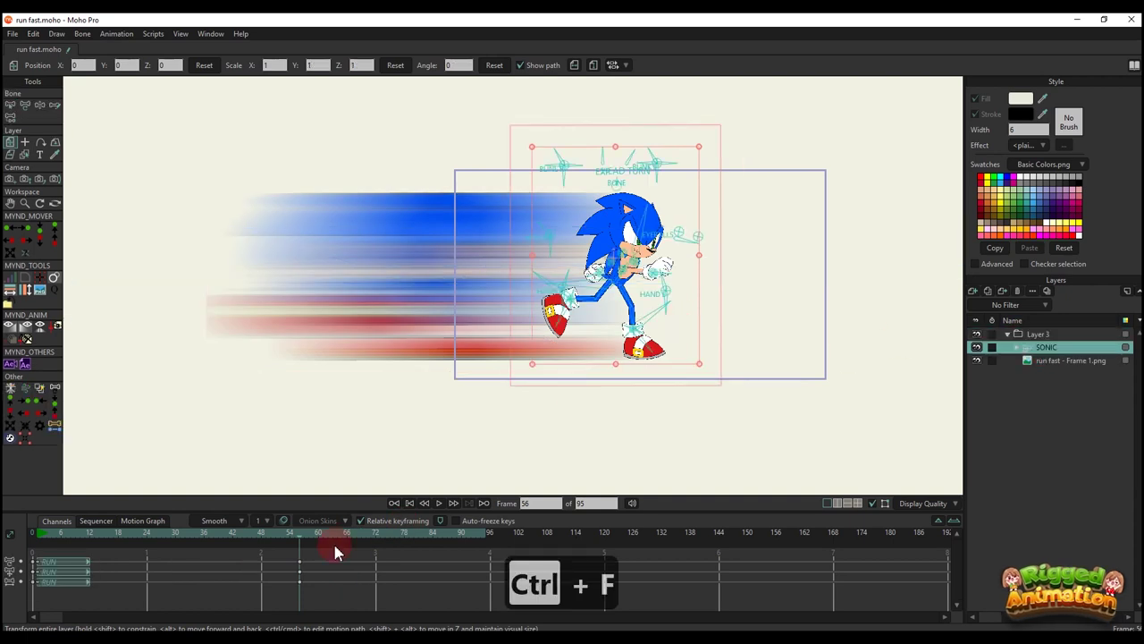
{"action": "scroll", "coordinate": [605, 336], "scroll_direction": "up", "scroll_amount": 4}
{"action": "key", "text": "t"}
{"action": "scroll", "coordinate": [522, 256], "scroll_direction": "up", "scroll_amount": 3}
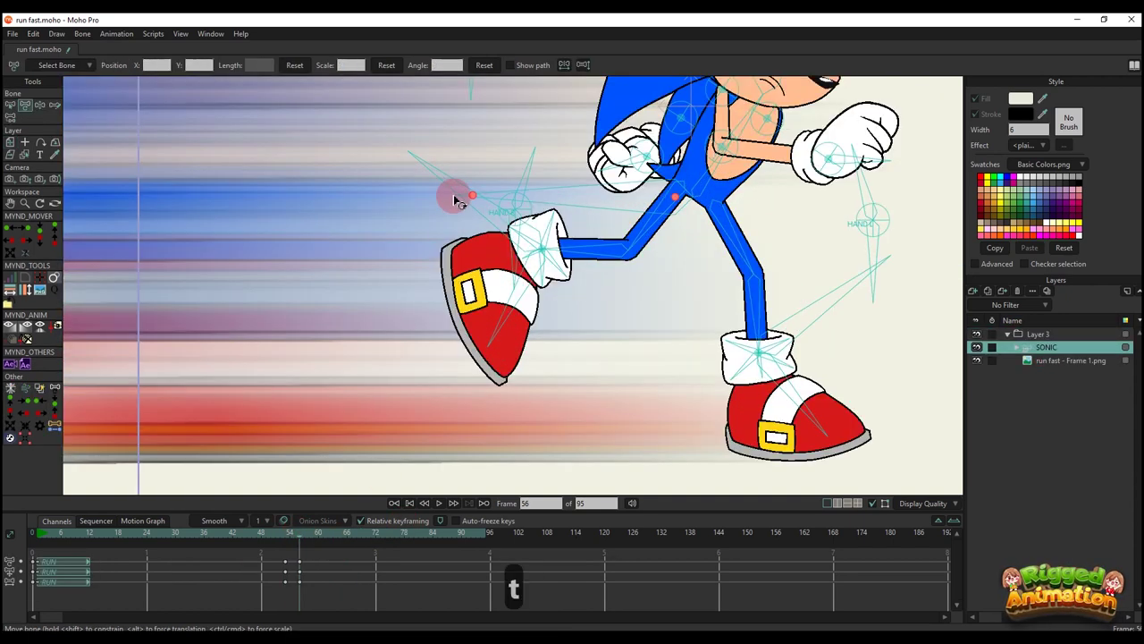
{"action": "left_click_drag", "start_coordinate": [457, 201], "coordinate": [557, 343]}
{"action": "key", "text": "ctrl+z"}
{"action": "left_click_drag", "start_coordinate": [441, 183], "coordinate": [541, 261]}
{"action": "left_click_drag", "start_coordinate": [563, 313], "coordinate": [684, 320]}
{"action": "left_click_drag", "start_coordinate": [639, 377], "coordinate": [682, 387]}
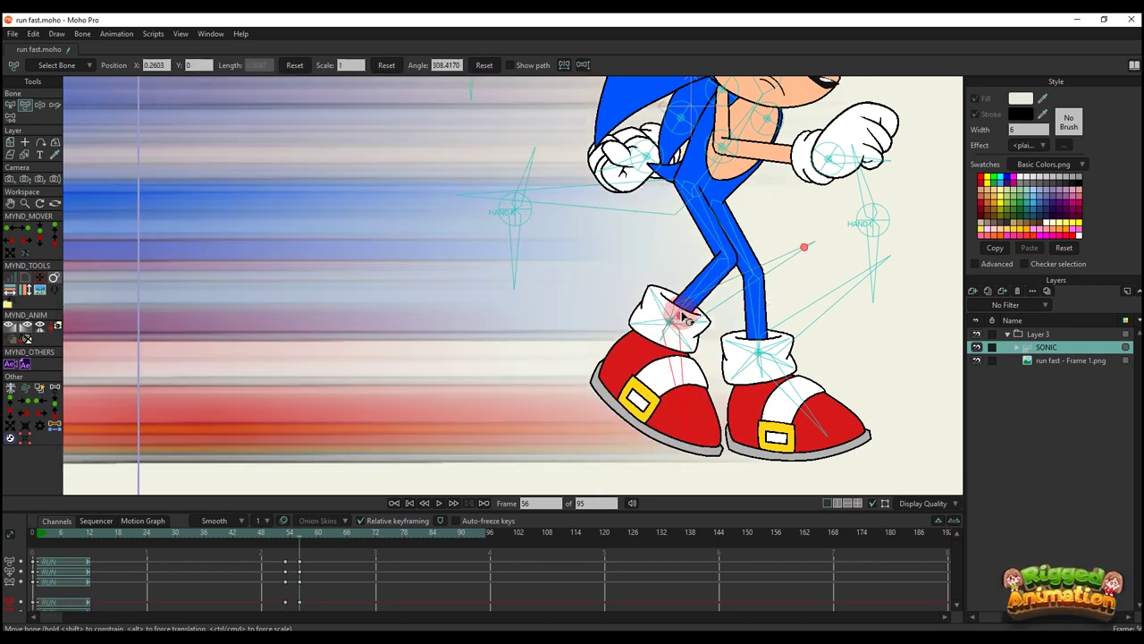
- Set SONIC's rear foot against the front foot and rotate both feet so the toes lift off the ground
{"action": "left_click_drag", "start_coordinate": [684, 324], "coordinate": [823, 284]}
{"action": "key", "text": "z"}
{"action": "key", "text": "z"}
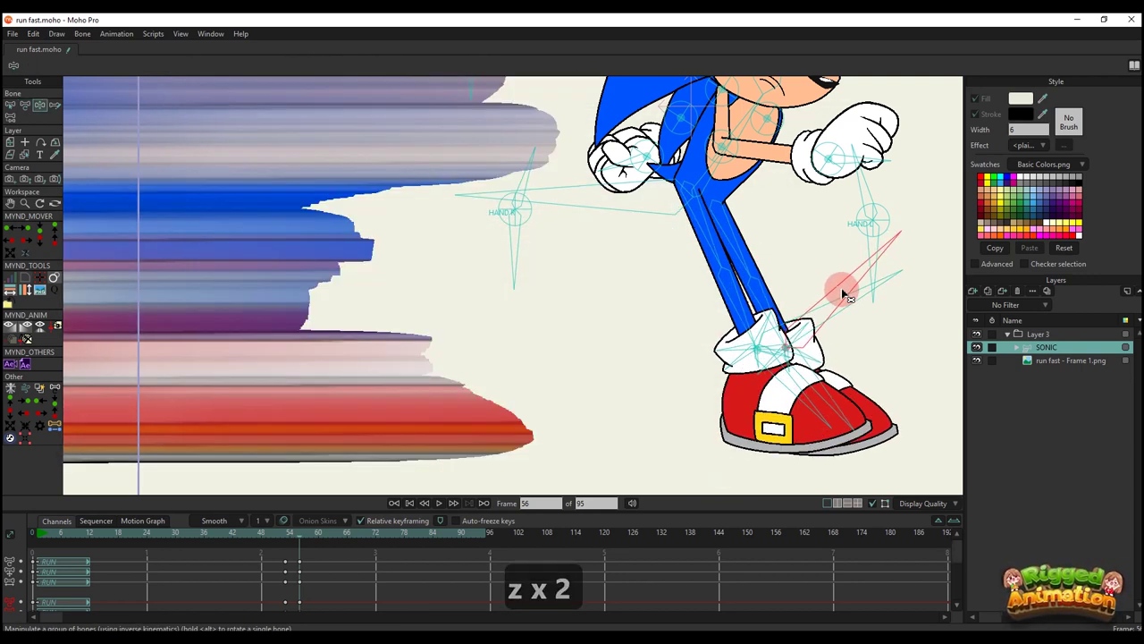
{"action": "scroll", "coordinate": [802, 348], "scroll_direction": "down", "scroll_amount": 2}
{"action": "key", "text": "t"}
{"action": "scroll", "coordinate": [802, 348], "scroll_direction": "up", "scroll_amount": 1}
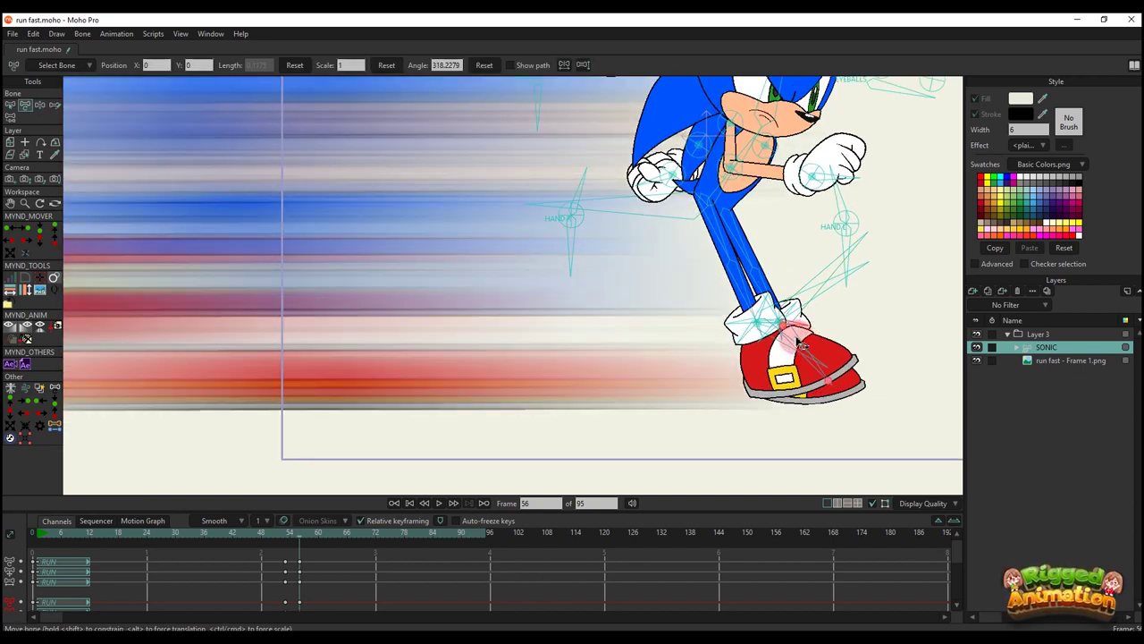
{"action": "key", "text": "z"}
{"action": "left_click_drag", "start_coordinate": [812, 274], "coordinate": [789, 315]}
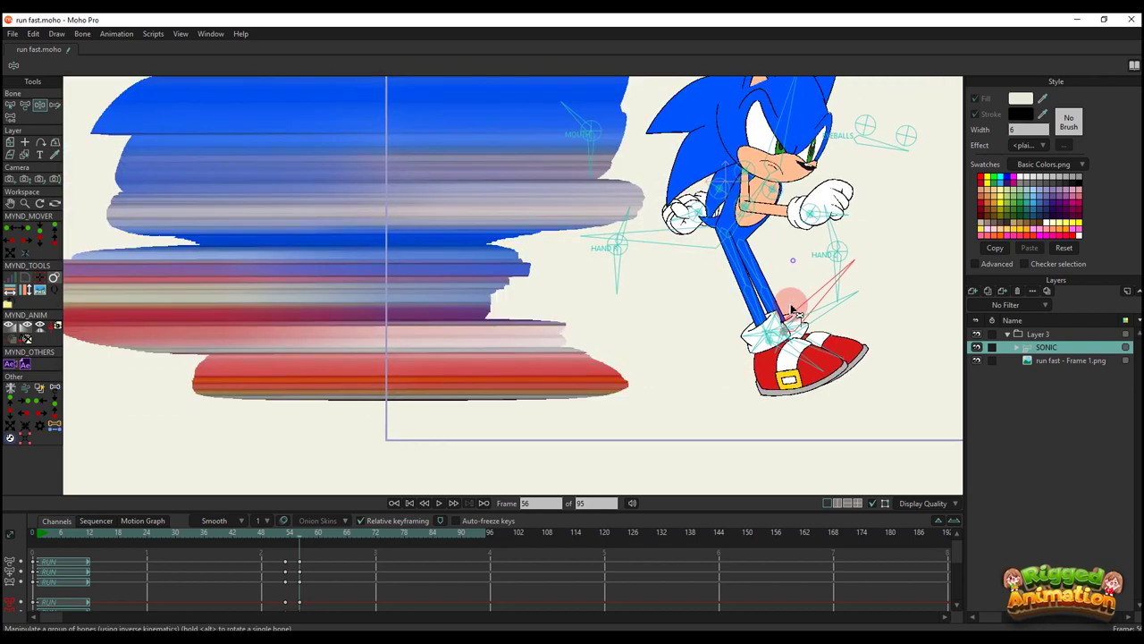
- At frame 56, bring SONIC's rear hand forward beside the front hand, adjust the head's tilt, and preview the motion
{"action": "key", "text": "t"}
{"action": "mouse_move", "coordinate": [716, 243]}
{"action": "left_mouse_down"}
{"action": "mouse_move", "coordinate": [781, 261]}
{"action": "mouse_move", "coordinate": [765, 288]}
{"action": "mouse_move", "coordinate": [790, 299]}
{"action": "mouse_move", "coordinate": [815, 270]}
{"action": "left_mouse_up"}
{"action": "scroll", "coordinate": [793, 177], "scroll_direction": "down", "scroll_amount": 4}
{"action": "left_click_drag", "start_coordinate": [783, 181], "coordinate": [795, 189]}
{"action": "scroll", "coordinate": [411, 316], "scroll_direction": "down", "scroll_amount": 4}
{"action": "left_click", "coordinate": [283, 522]}
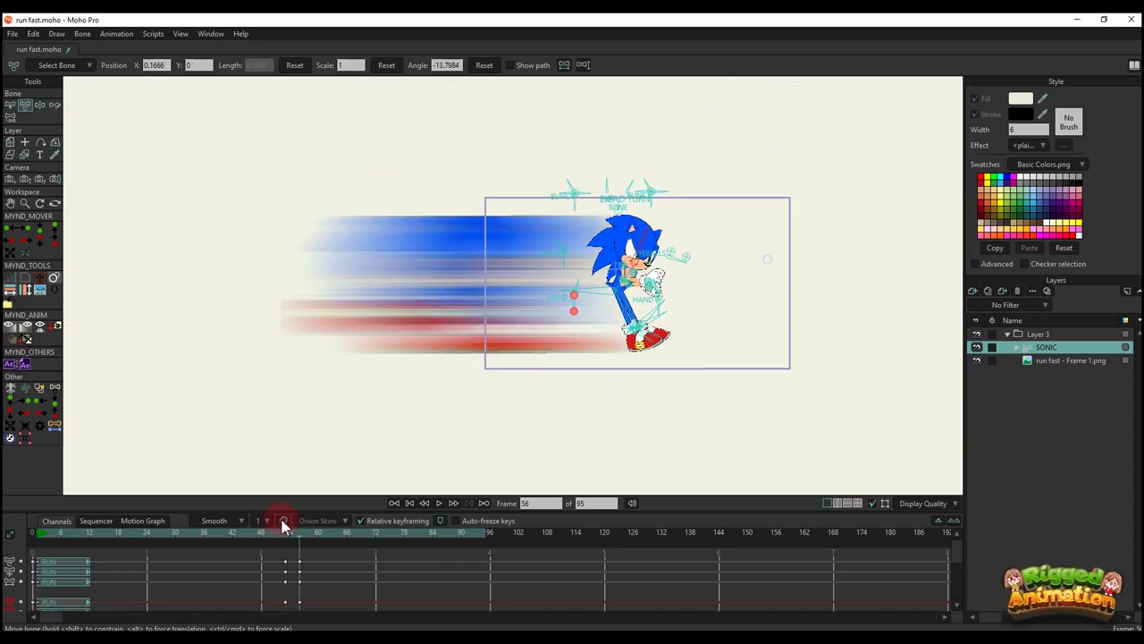
{"action": "key", "text": "space"}
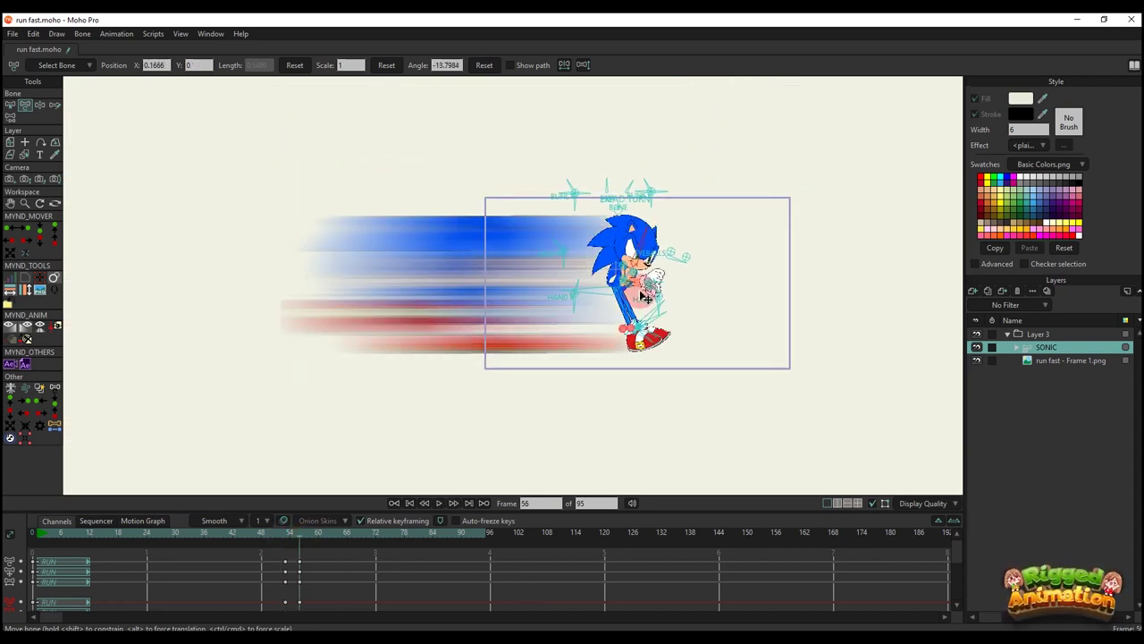
- At frame 60, slide the Layer 3 group forward to X 0.4957 and change the interpolation of its new keyframe
{"action": "key", "text": "m"}
{"action": "scroll", "coordinate": [735, 415], "scroll_direction": "up", "scroll_amount": 2}
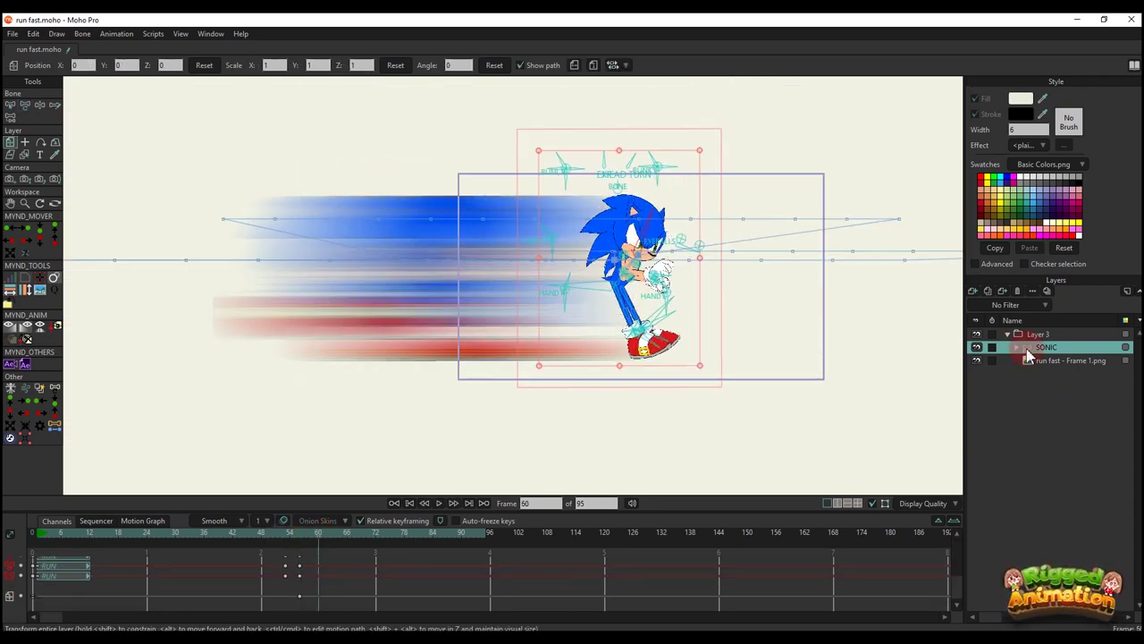
{"action": "left_click", "coordinate": [1038, 334]}
{"action": "left_click_drag", "start_coordinate": [637, 290], "coordinate": [716, 295]}
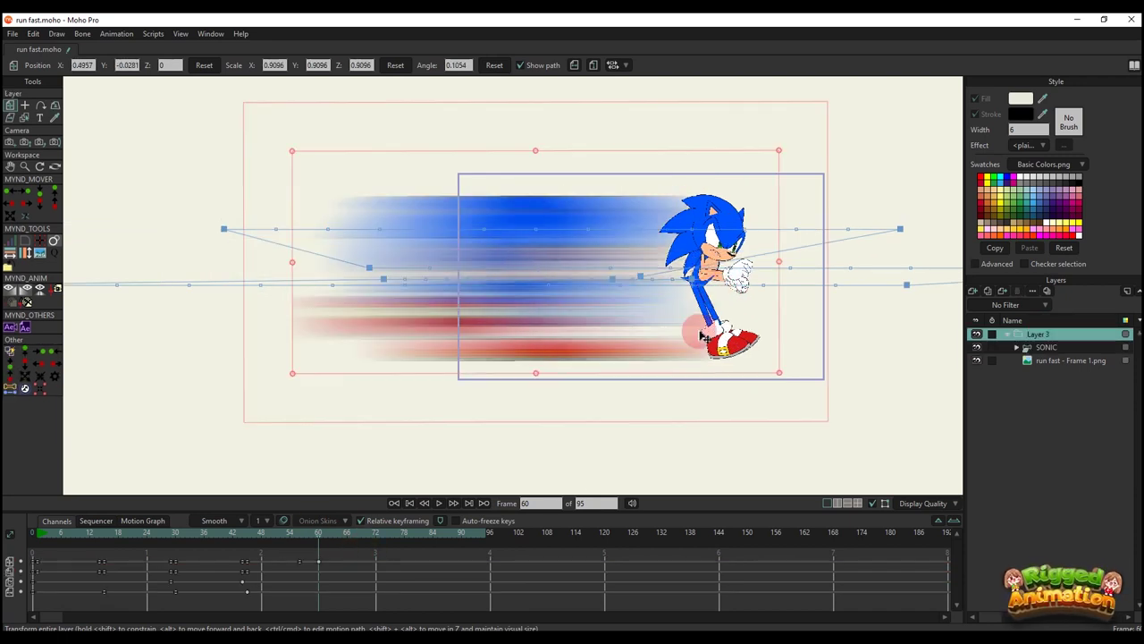
{"action": "scroll", "coordinate": [660, 379], "scroll_direction": "up", "scroll_amount": 1}
{"action": "right_click", "coordinate": [320, 564]}
{"action": "left_click", "coordinate": [346, 457]}
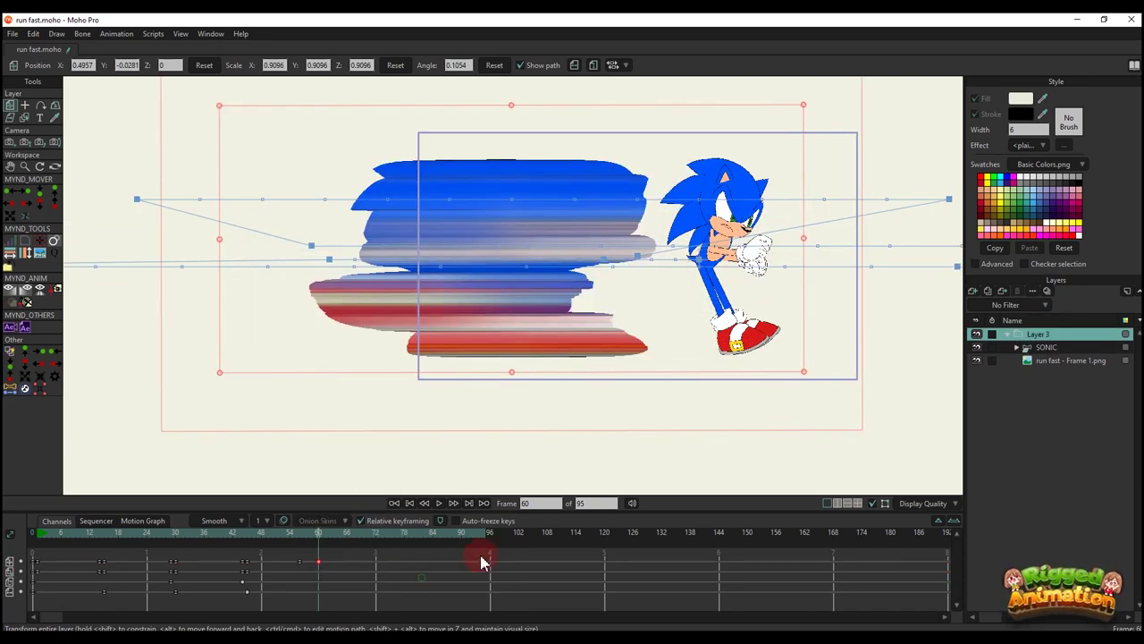
- Freeze SONIC's pose at frame 60 and lower the body into a forward-leaning crouch with bent knees
{"action": "left_click", "coordinate": [1035, 349]}
{"action": "key", "text": "ctrl+f"}
{"action": "scroll", "coordinate": [707, 221], "scroll_direction": "up", "scroll_amount": 6}
{"action": "key", "text": "t"}
{"action": "key", "text": "t"}
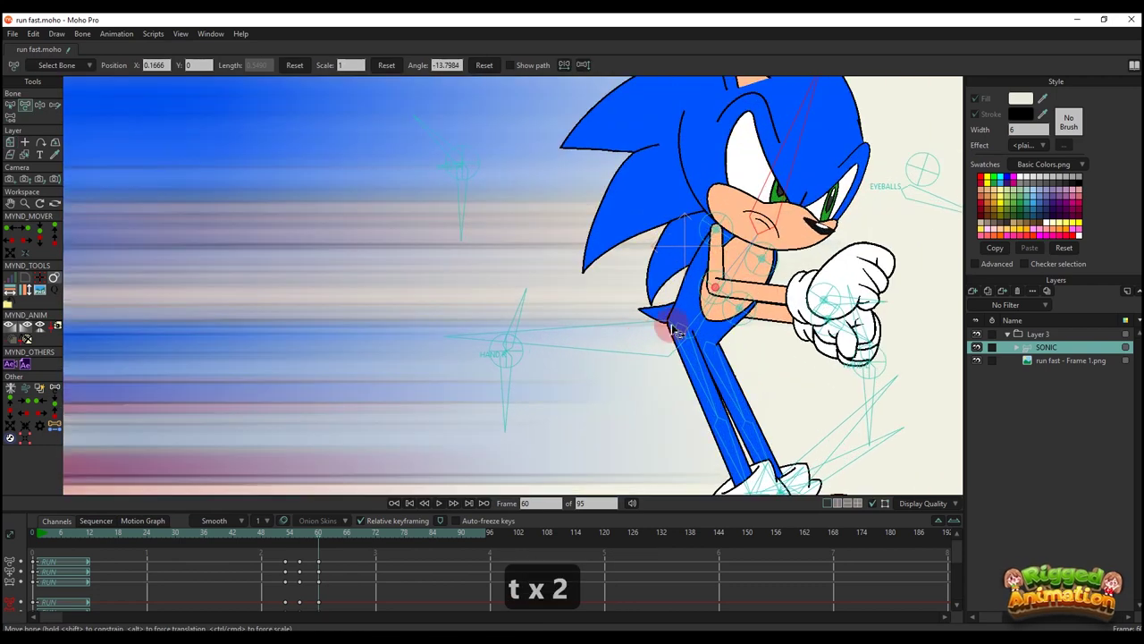
{"action": "left_click_drag", "start_coordinate": [618, 349], "coordinate": [806, 315]}
{"action": "scroll", "coordinate": [663, 330], "scroll_direction": "down", "scroll_amount": 1}
{"action": "key", "text": "t"}
- At frame 64, straighten SONIC's torso and head into an upright stance and lower the hands
{"action": "scroll", "coordinate": [715, 279], "scroll_direction": "down", "scroll_amount": 4}
{"action": "left_click", "coordinate": [337, 537]}
{"action": "scroll", "coordinate": [697, 304], "scroll_direction": "up", "scroll_amount": 3}
{"action": "key", "text": "t"}
{"action": "left_click", "coordinate": [769, 256]}
{"action": "left_click_drag", "start_coordinate": [737, 249], "coordinate": [775, 232]}
{"action": "scroll", "coordinate": [756, 269], "scroll_direction": "down", "scroll_amount": 2}
{"action": "left_click_drag", "start_coordinate": [752, 348], "coordinate": [749, 303]}
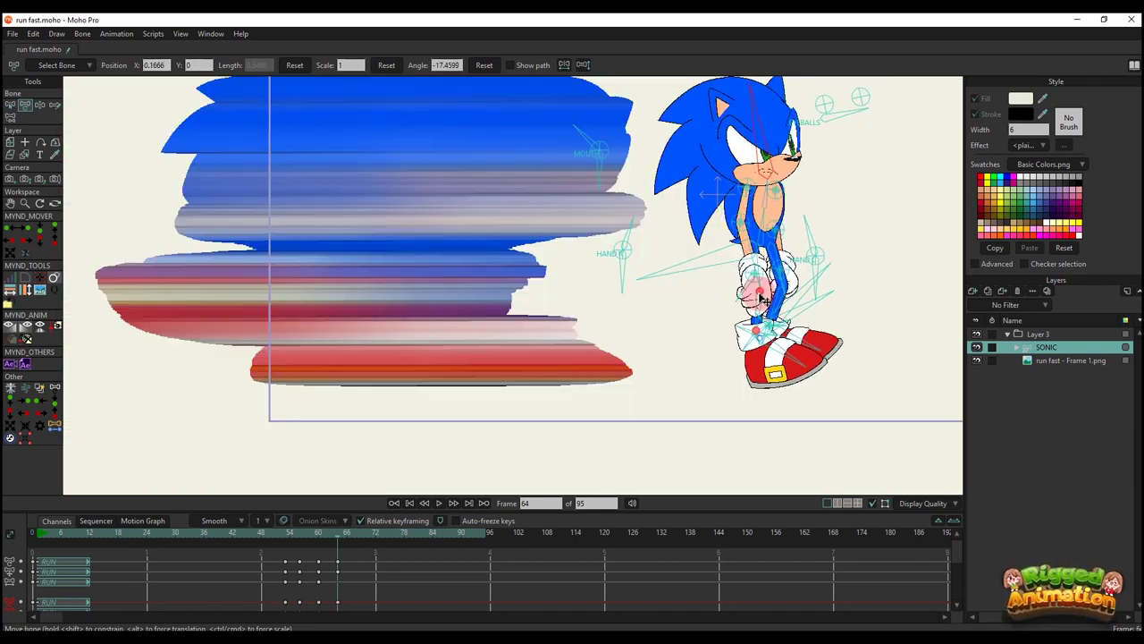
- Rotate SONIC's feet flat onto the ground at frame 64 and move the rear foot back so the legs stand apart
{"action": "scroll", "coordinate": [749, 305], "scroll_direction": "up", "scroll_amount": 3}
{"action": "scroll", "coordinate": [812, 354], "scroll_direction": "up", "scroll_amount": 2}
{"action": "left_click_drag", "start_coordinate": [809, 371], "coordinate": [793, 394]}
{"action": "left_click_drag", "start_coordinate": [843, 357], "coordinate": [809, 391]}
{"action": "left_click_drag", "start_coordinate": [756, 337], "coordinate": [886, 353]}
{"action": "scroll", "coordinate": [738, 370], "scroll_direction": "down", "scroll_amount": 3}
{"action": "scroll", "coordinate": [738, 367], "scroll_direction": "up", "scroll_amount": 1}
{"action": "key", "text": "z"}
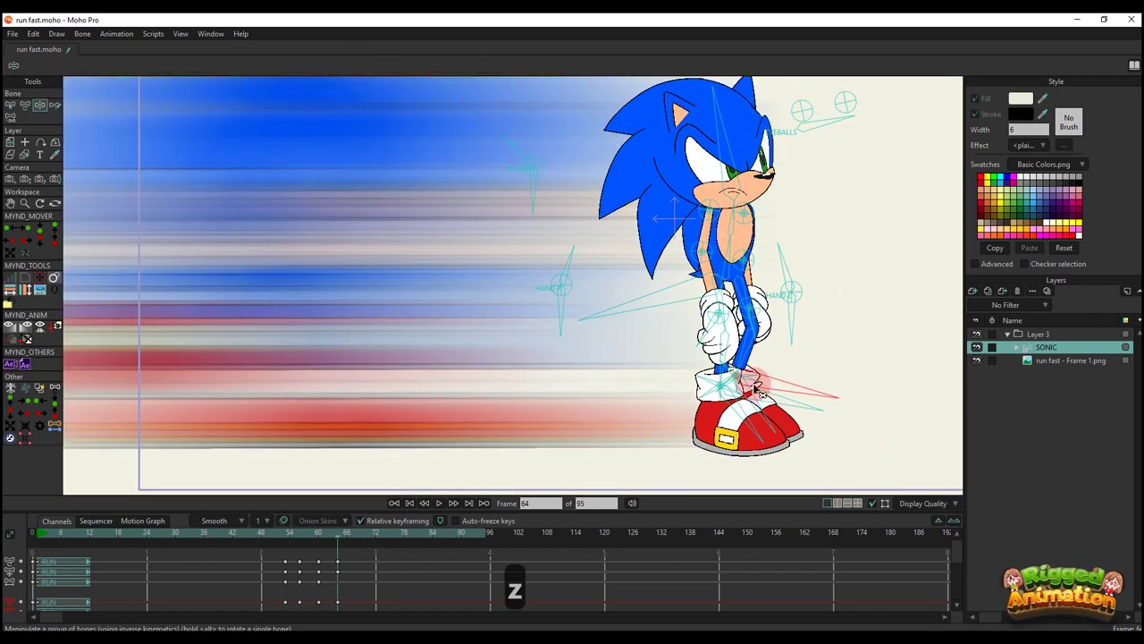
{"action": "key", "text": "z"}
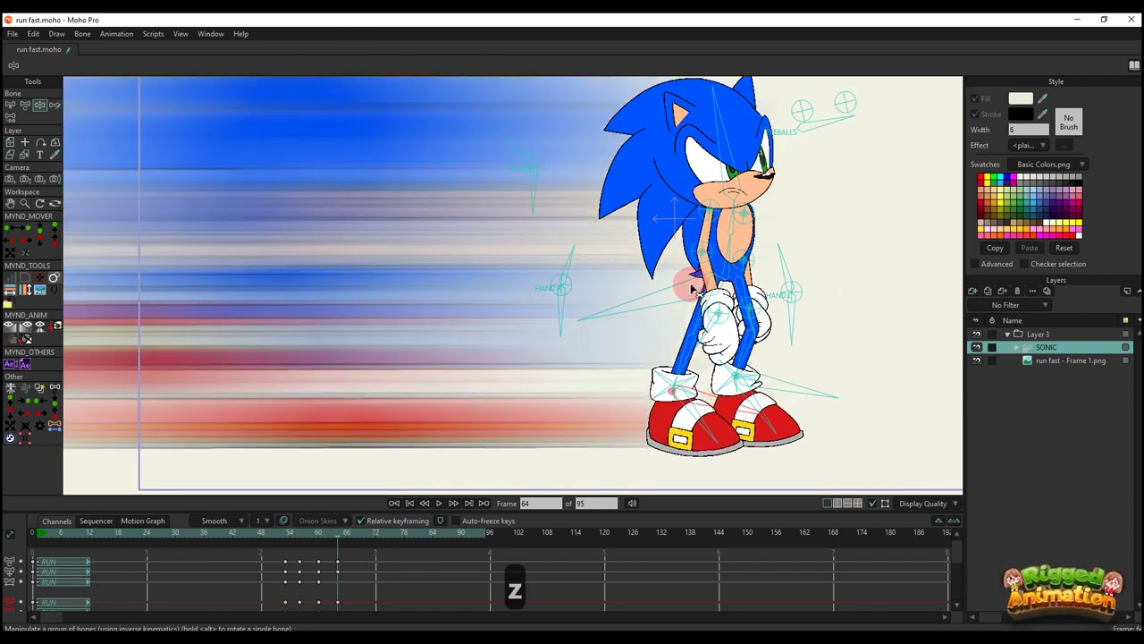
{"action": "left_click_drag", "start_coordinate": [690, 290], "coordinate": [667, 291]}
{"action": "scroll", "coordinate": [666, 292], "scroll_direction": "up", "scroll_amount": 1}
- Spread SONIC's hands to either side of the body, adjust the head at frame 64, and play back the stop from about frame 53
{"action": "key", "text": "t"}
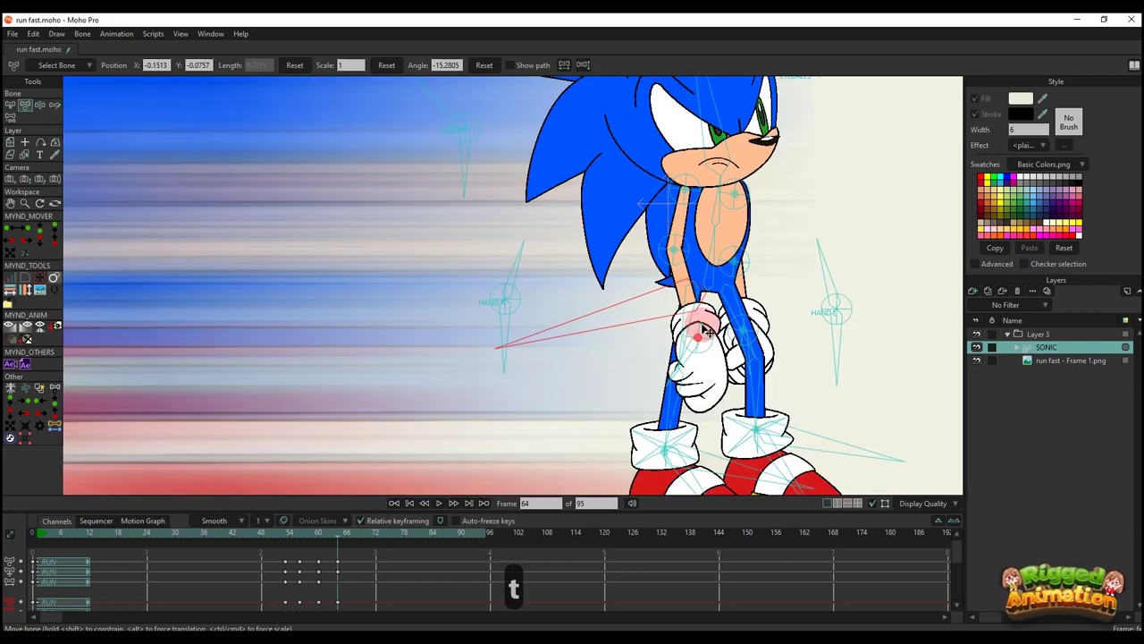
{"action": "left_click_drag", "start_coordinate": [680, 330], "coordinate": [791, 336]}
{"action": "scroll", "coordinate": [722, 268], "scroll_direction": "down", "scroll_amount": 2}
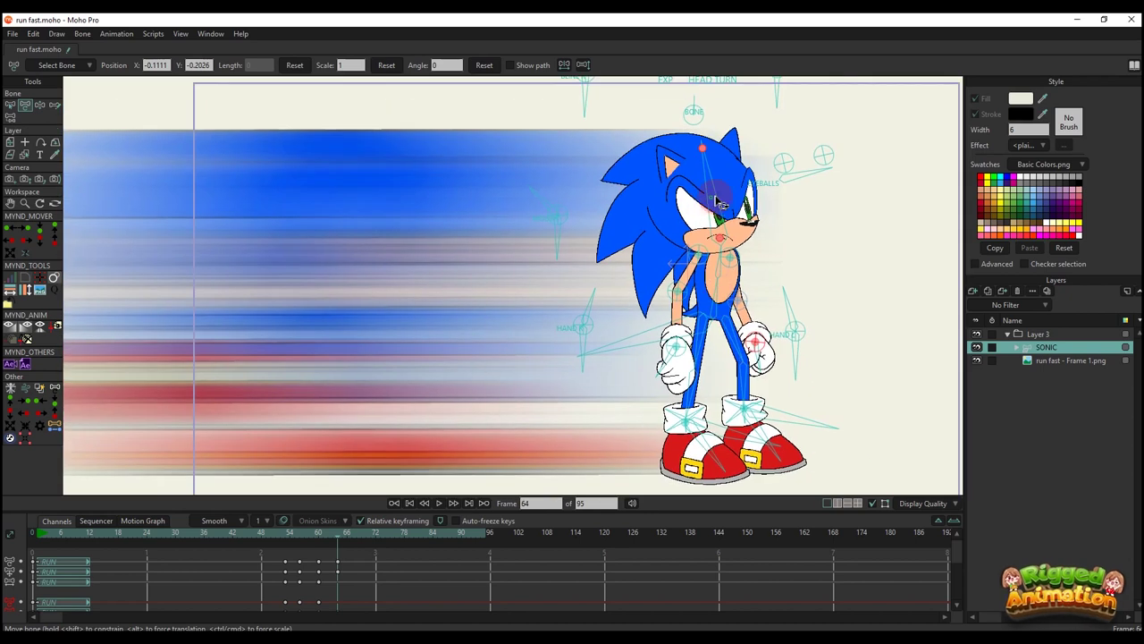
{"action": "left_click_drag", "start_coordinate": [719, 199], "coordinate": [729, 202]}
{"action": "scroll", "coordinate": [715, 206], "scroll_direction": "down", "scroll_amount": 2}
{"action": "left_click", "coordinate": [287, 541]}
{"action": "key", "text": "space"}
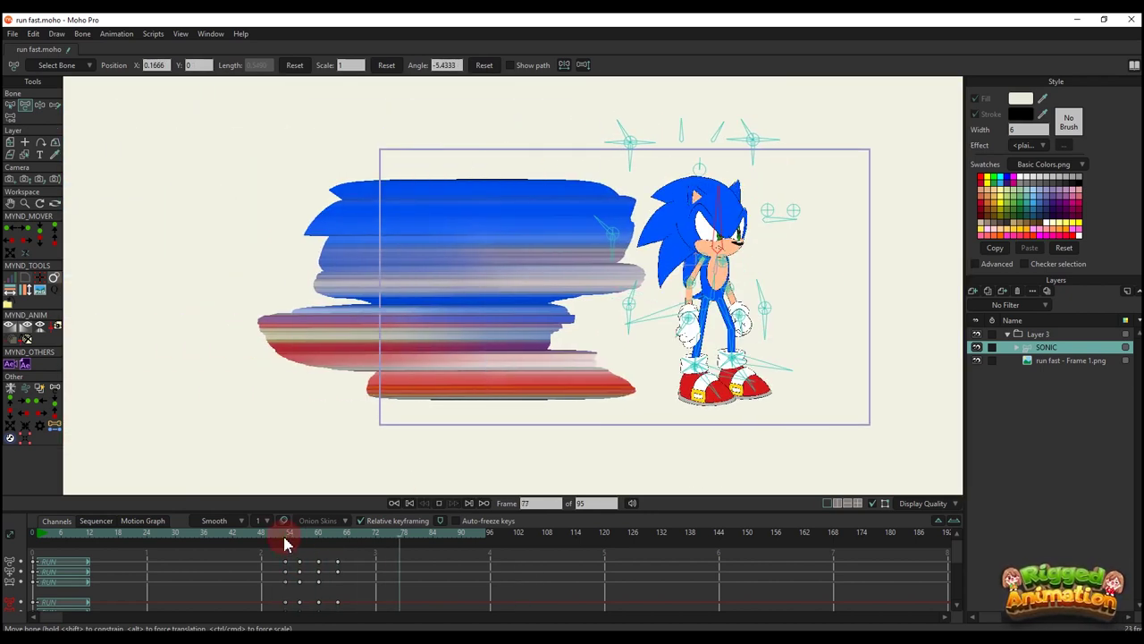
- Key the run fast - Frame 1.png trail's current position and scale at frame 56
{"action": "mouse_move", "coordinate": [285, 541]}
{"action": "left_mouse_down"}
{"action": "mouse_move", "coordinate": [335, 550]}
{"action": "mouse_move", "coordinate": [324, 551]}
{"action": "left_mouse_up"}
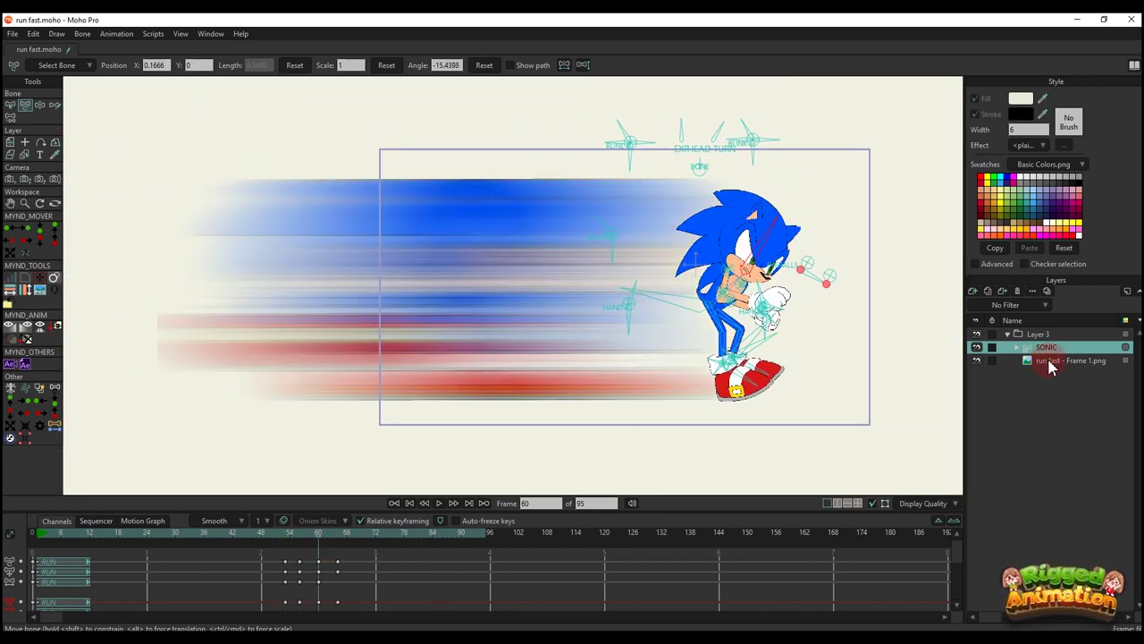
{"action": "left_click", "coordinate": [1064, 360]}
{"action": "left_click", "coordinate": [1020, 335]}
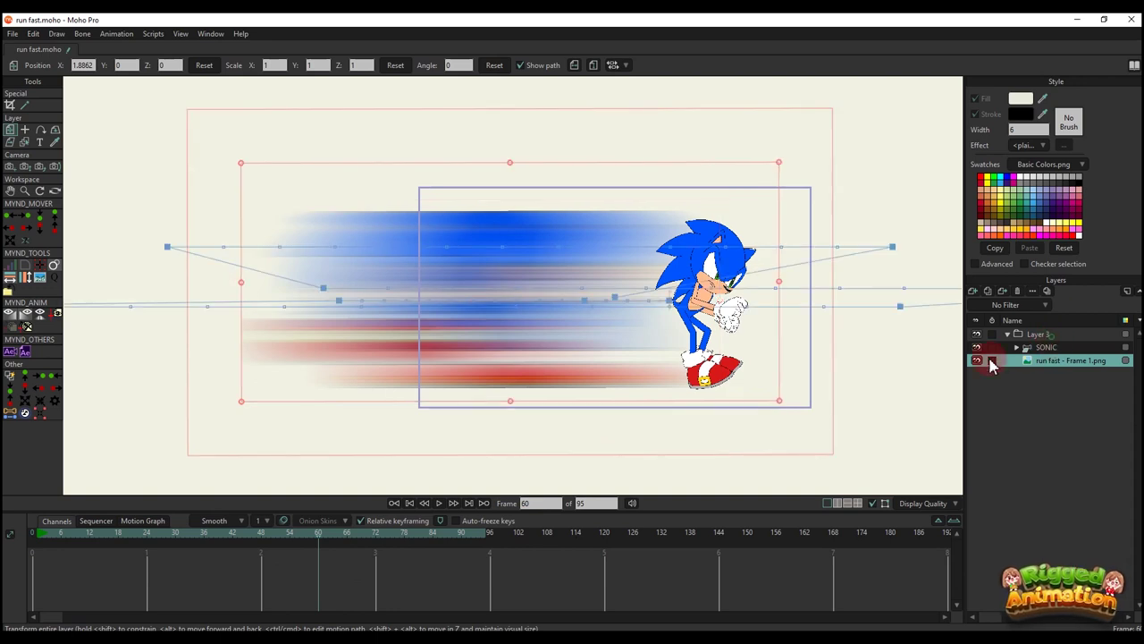
{"action": "left_click", "coordinate": [299, 537]}
{"action": "left_click_drag", "start_coordinate": [315, 539], "coordinate": [298, 540]}
{"action": "left_click", "coordinate": [1062, 365]}
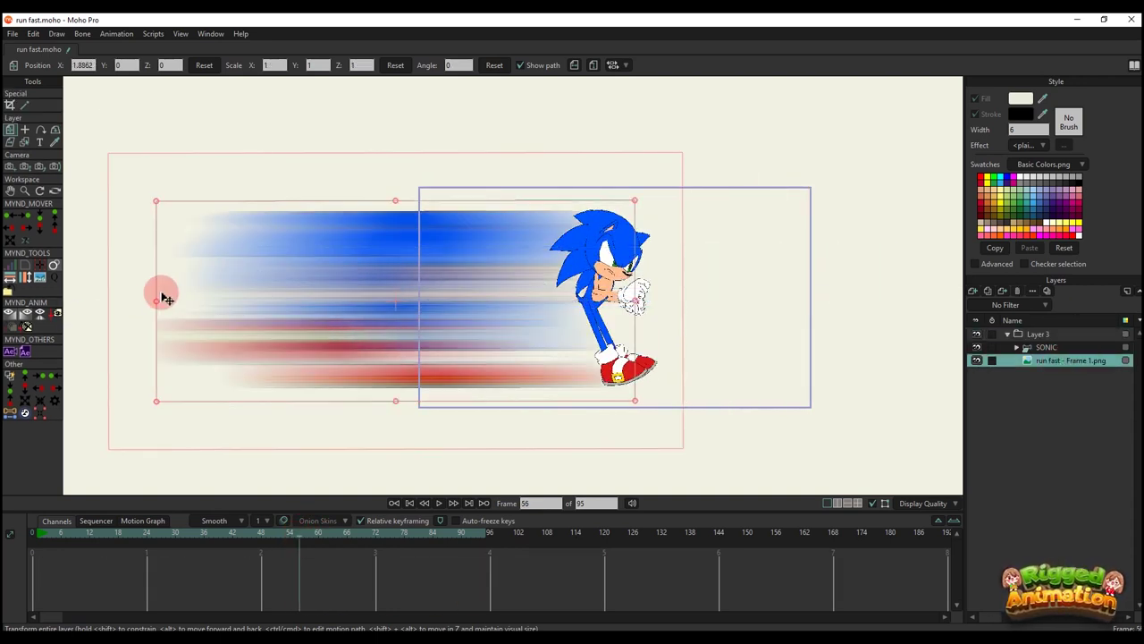
{"action": "left_click", "coordinate": [319, 531]}
{"action": "left_click", "coordinate": [1046, 348]}
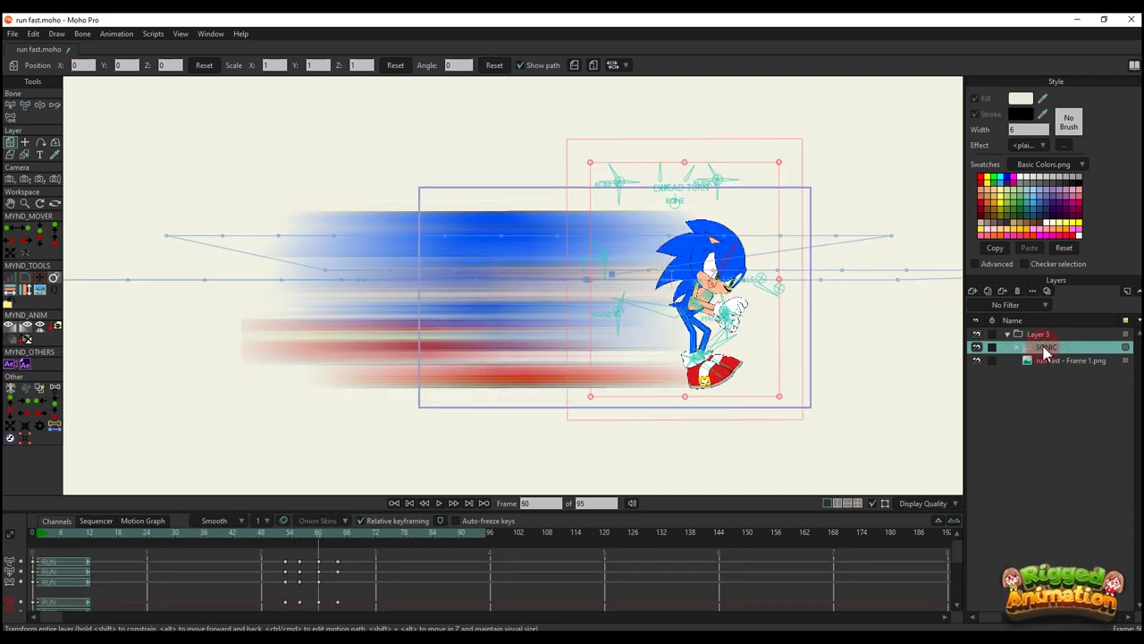
{"action": "left_click", "coordinate": [1053, 363]}
{"action": "left_click_drag", "start_coordinate": [241, 301], "coordinate": [255, 303]}
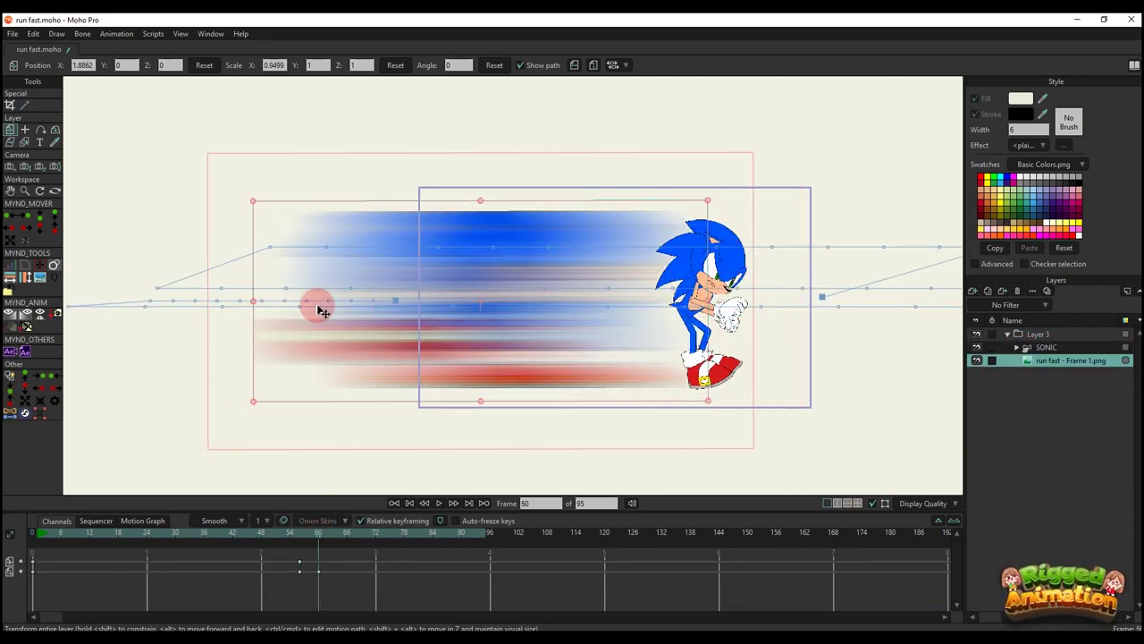
{"action": "key", "text": "ctrl+z"}
- Set the trail image's origin at its front edge beside SONIC and narrow the trail to X scale 0.2886 at frame 60
{"action": "key", "text": "o"}
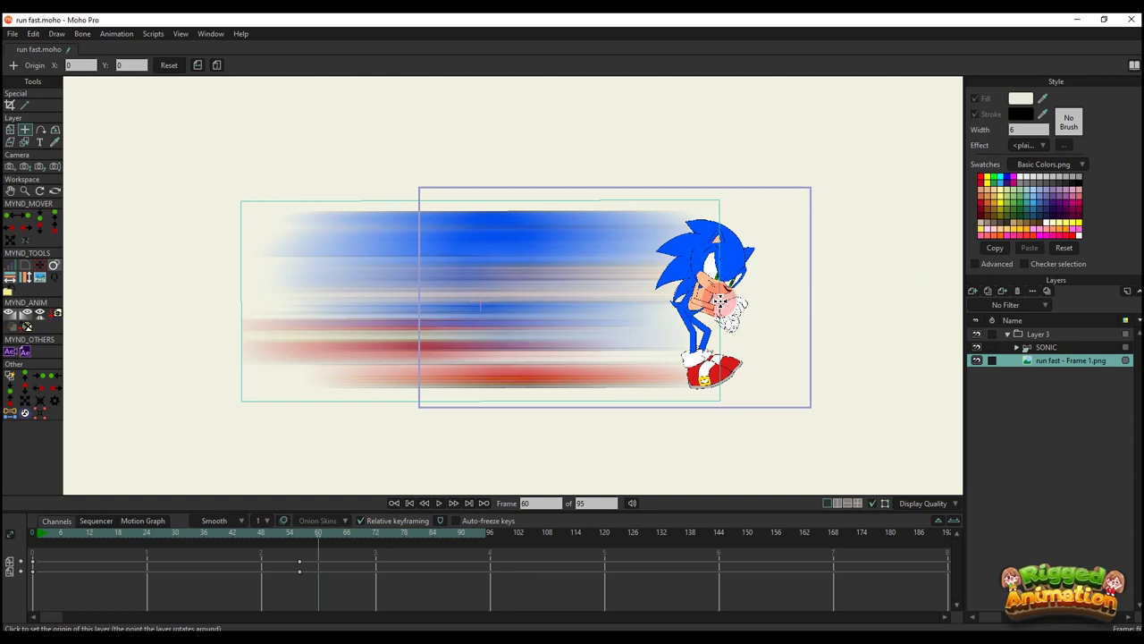
{"action": "key", "text": "m"}
{"action": "left_click_drag", "start_coordinate": [238, 302], "coordinate": [582, 301]}
{"action": "left_click_drag", "start_coordinate": [298, 544], "coordinate": [337, 547]}
{"action": "left_click", "coordinate": [318, 542]}
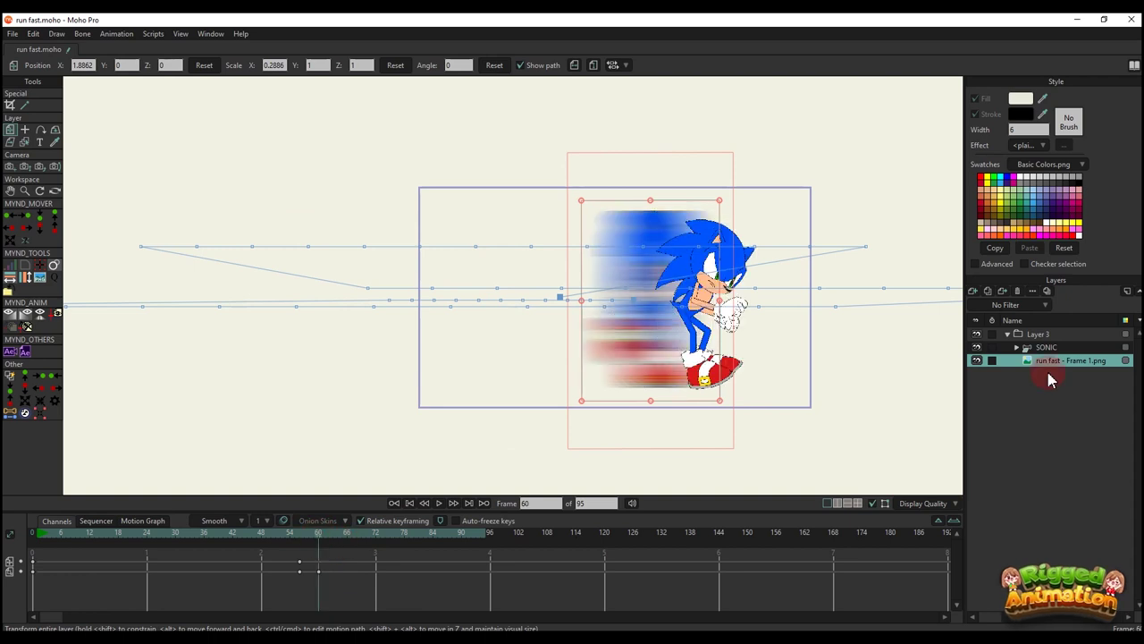
- At frame 64, narrow the trail to X scale 0.0825 and move it behind SONIC's body at X position 2.0944
{"action": "left_click", "coordinate": [1049, 348]}
{"action": "left_click", "coordinate": [339, 541]}
{"action": "left_click", "coordinate": [1033, 361]}
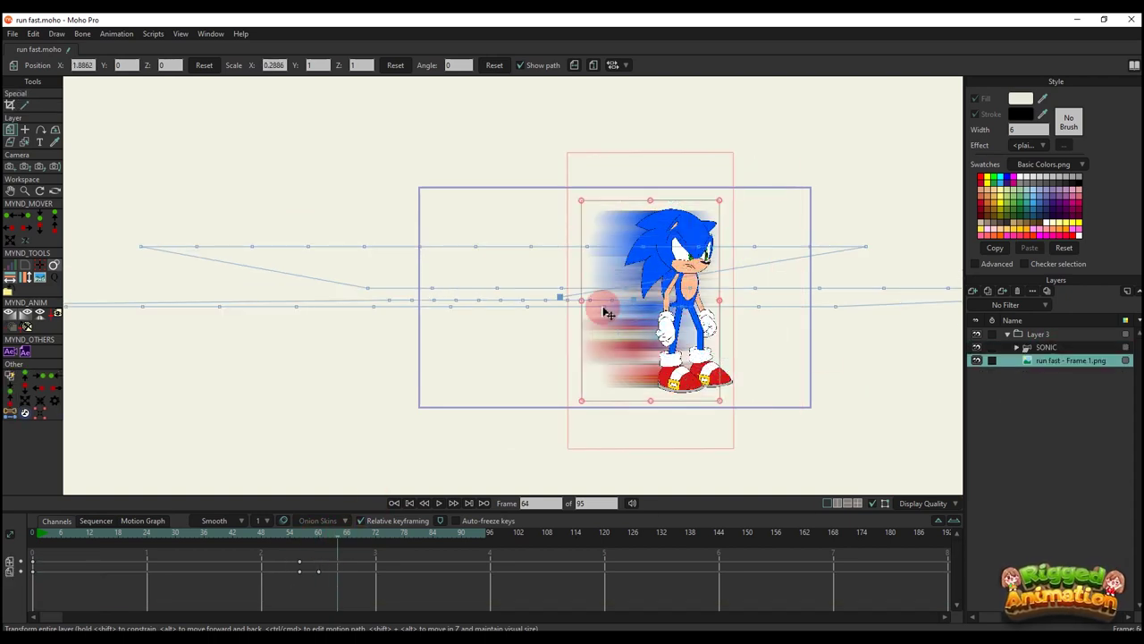
{"action": "left_click_drag", "start_coordinate": [583, 301], "coordinate": [624, 305]}
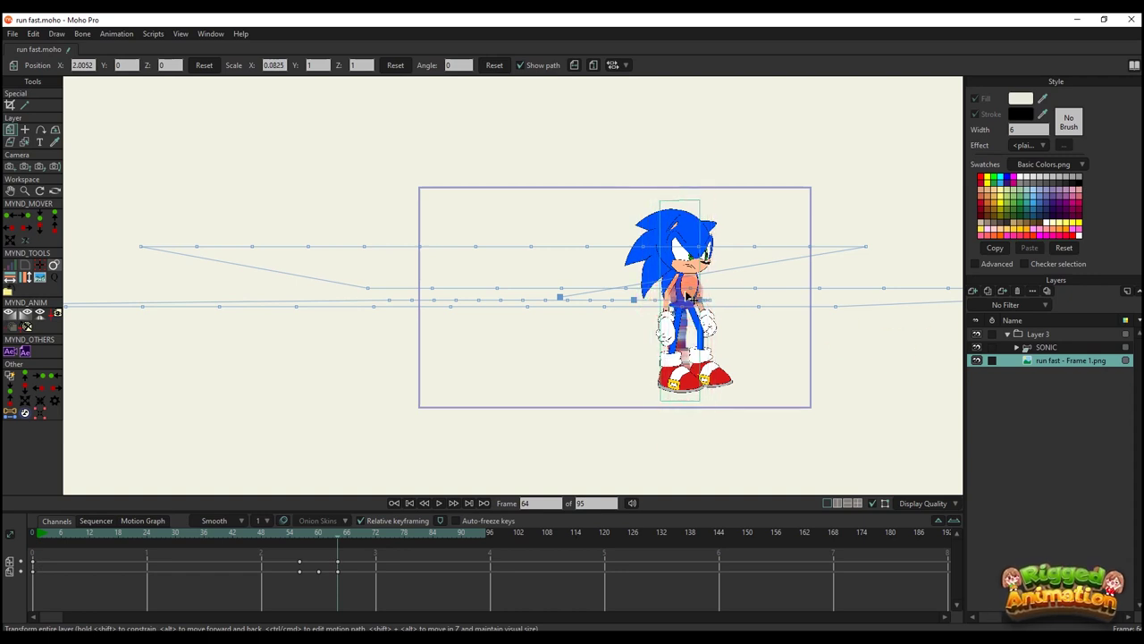
- Turn off the trail image's visibility at frame 64
{"action": "right_click", "coordinate": [1028, 356]}
{"action": "left_click", "coordinate": [1046, 364]}
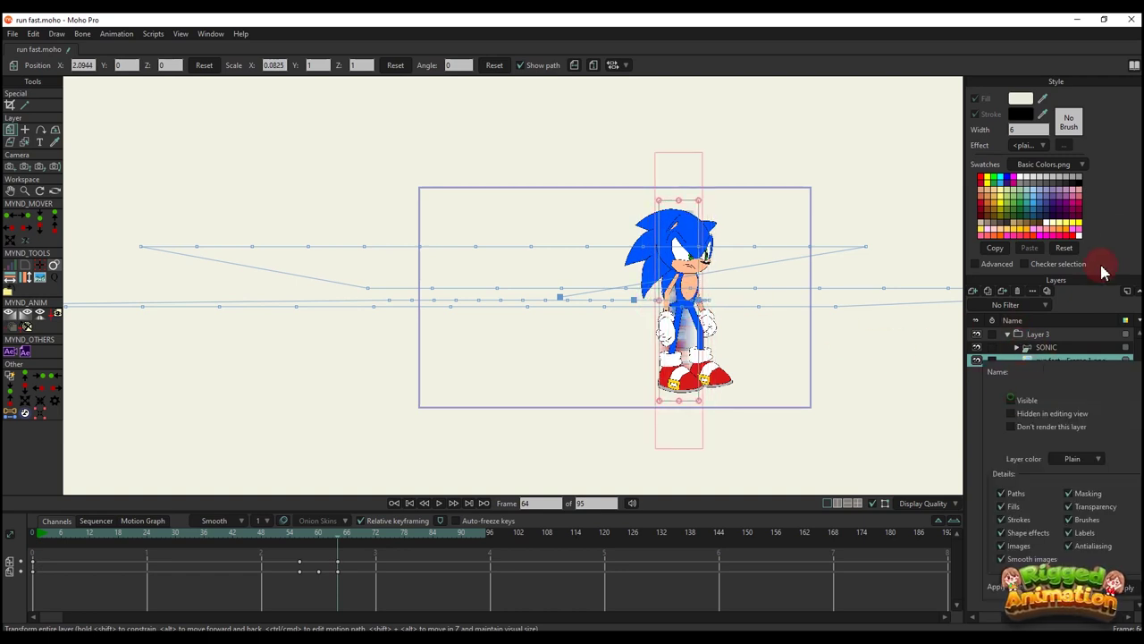
{"action": "left_click", "coordinate": [1041, 334]}
- Step through the animation frame by frame from about frame 34 past the stop to check the motion and the trail
{"action": "left_click", "coordinate": [179, 538]}
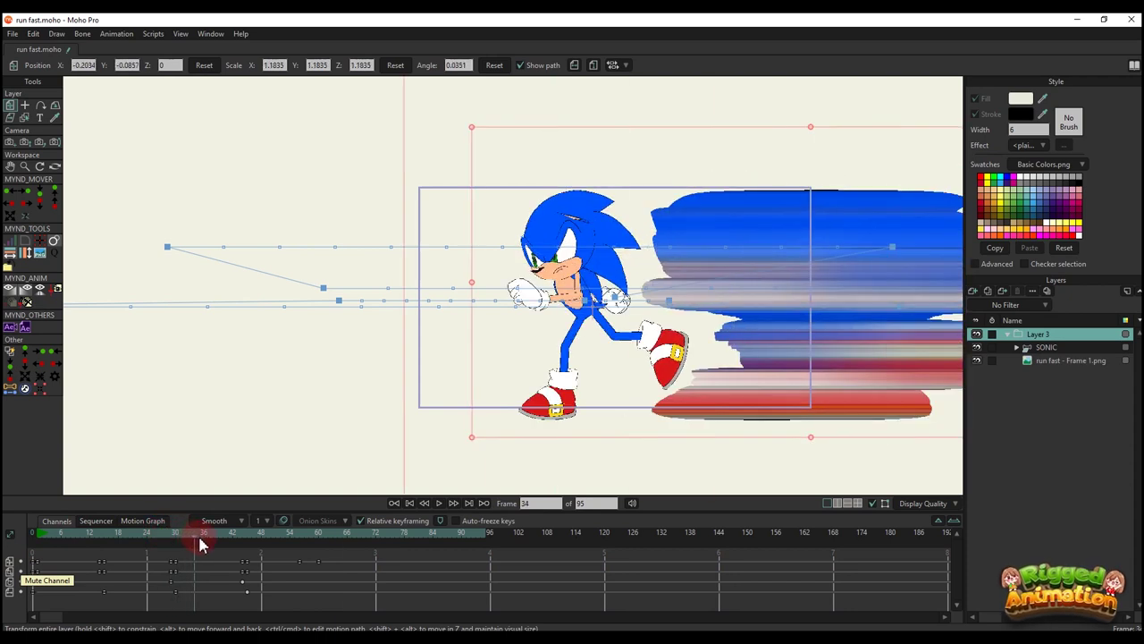
{"action": "key", "text": "Right"}
{"action": "key", "text": "Right"}
{"action": "key", "text": "Right"}
{"action": "key", "text": "Right"}
{"action": "key", "text": "Right"}
{"action": "key", "text": "Right"}
{"action": "key", "text": "Right"}
{"action": "key", "text": "Right"}
{"action": "key", "text": "Right"}
{"action": "key", "text": "Right"}
{"action": "key", "text": "Right"}
{"action": "key", "text": "Right"}
{"action": "key", "text": "Right"}
{"action": "key", "text": "Right"}
{"action": "key", "text": "Right"}
{"action": "key", "text": "Right"}
{"action": "key", "text": "Right"}
{"action": "key", "text": "Right"}
{"action": "key", "text": "Right"}
{"action": "key", "text": "Right"}
{"action": "key", "text": "Right"}
{"action": "key", "text": "Right"}
{"action": "key", "text": "Right"}
{"action": "key", "text": "Right"}
{"action": "key", "text": "Right"}
{"action": "key", "text": "Right"}
{"action": "key", "text": "Right"}
{"action": "key", "text": "Right"}
{"action": "key", "text": "Right"}
{"action": "key", "text": "Right"}
{"action": "key", "text": "Right"}
{"action": "key", "text": "Right"}
{"action": "key", "text": "Right"}
{"action": "key", "text": "Right"}
{"action": "key", "text": "Right"}
{"action": "key", "text": "Right"}
{"action": "key", "text": "Right"}
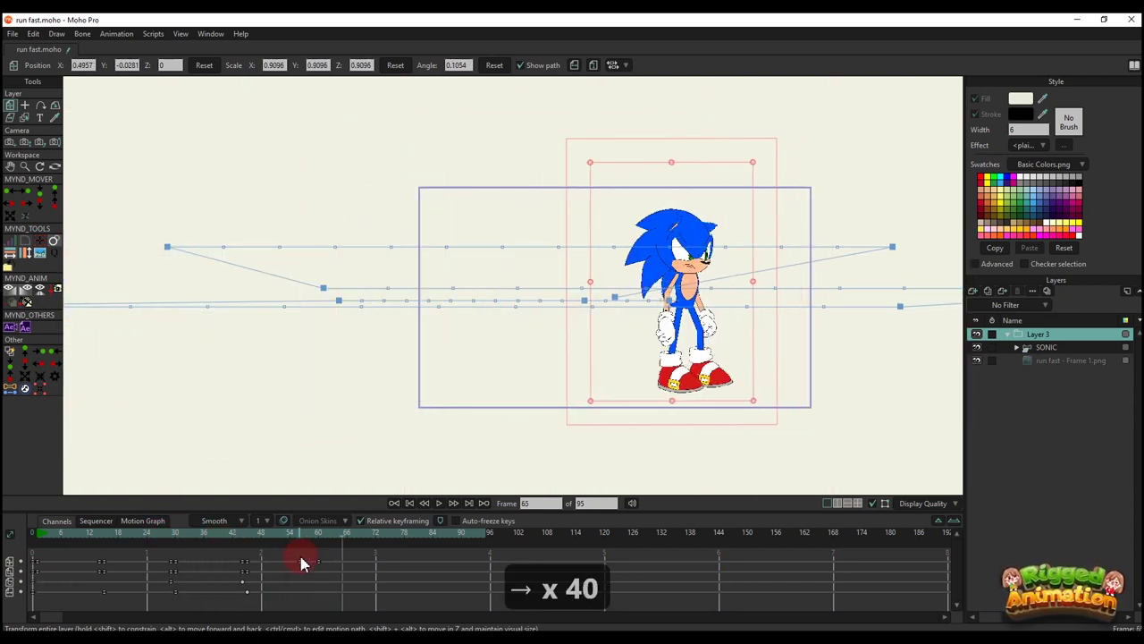
{"action": "key", "text": "Right"}
{"action": "key", "text": "Right"}
{"action": "key", "text": "Right"}
{"action": "key", "text": "Right"}
{"action": "key", "text": "Right"}
{"action": "key", "text": "Right"}
{"action": "key", "text": "Right"}
{"action": "key", "text": "Right"}
{"action": "key", "text": "Right"}
{"action": "key", "text": "Right"}
{"action": "key", "text": "Right"}
{"action": "key", "text": "Right"}
{"action": "key", "text": "Right"}
{"action": "key", "text": "Right"}
{"action": "key", "text": "Right"}
{"action": "key", "text": "Right"}
{"action": "key", "text": "Right"}
{"action": "key", "text": "Right"}
{"action": "key", "text": "Right"}
{"action": "key", "text": "Right"}
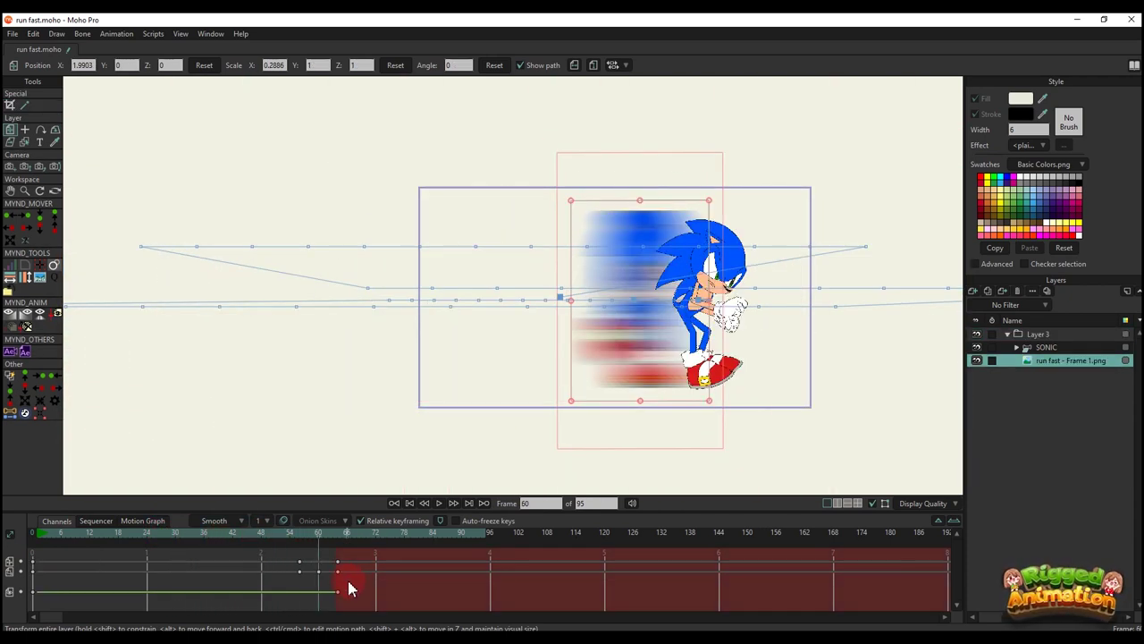
- Move the trail's position, scale and visibility keys from frame 64 to frame 60 and play back the stop
{"action": "left_click_drag", "start_coordinate": [348, 599], "coordinate": [315, 570]}
{"action": "left_click", "coordinate": [348, 565]}
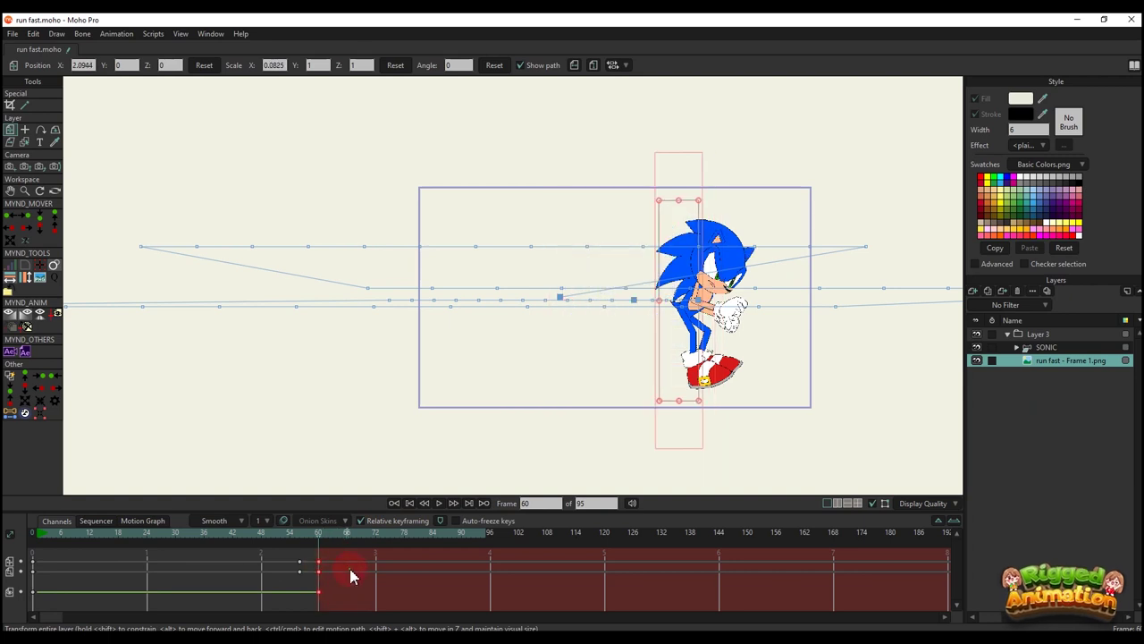
{"action": "left_click", "coordinate": [291, 538]}
{"action": "key", "text": "space"}
{"action": "key", "text": "space"}
{"action": "left_click_drag", "start_coordinate": [194, 538], "coordinate": [166, 540]}
{"action": "key", "text": "space"}
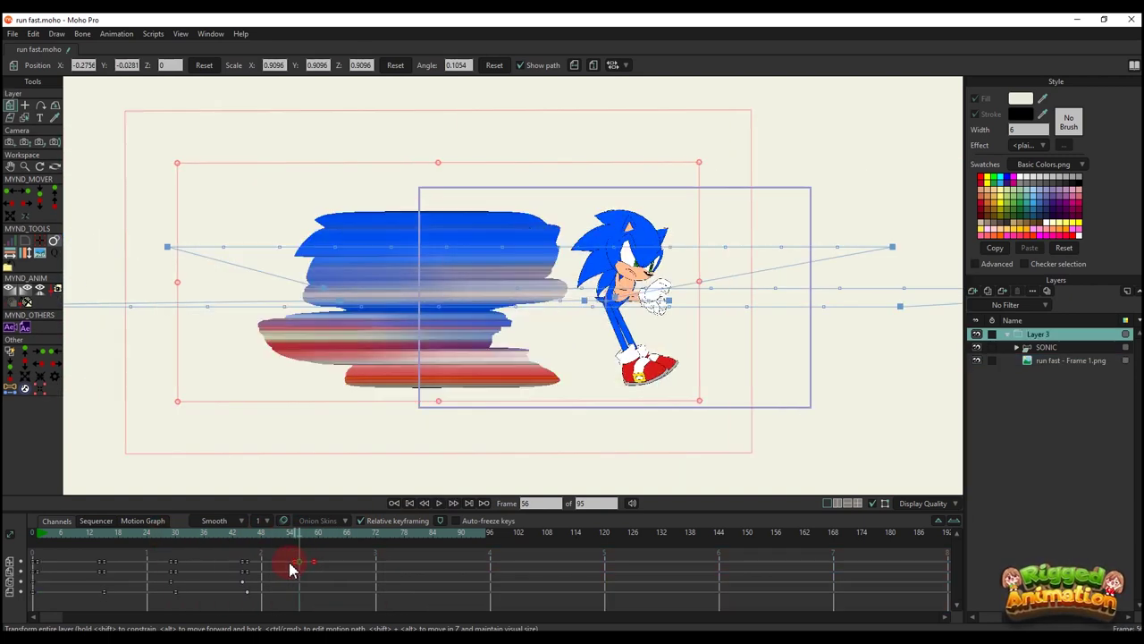
- Move Layer 3's last two position keys to frames 51 and 55 and shift SONIC's braking pose keys earlier to match
{"action": "left_click_drag", "start_coordinate": [288, 564], "coordinate": [278, 564]}
{"action": "left_click", "coordinate": [276, 537]}
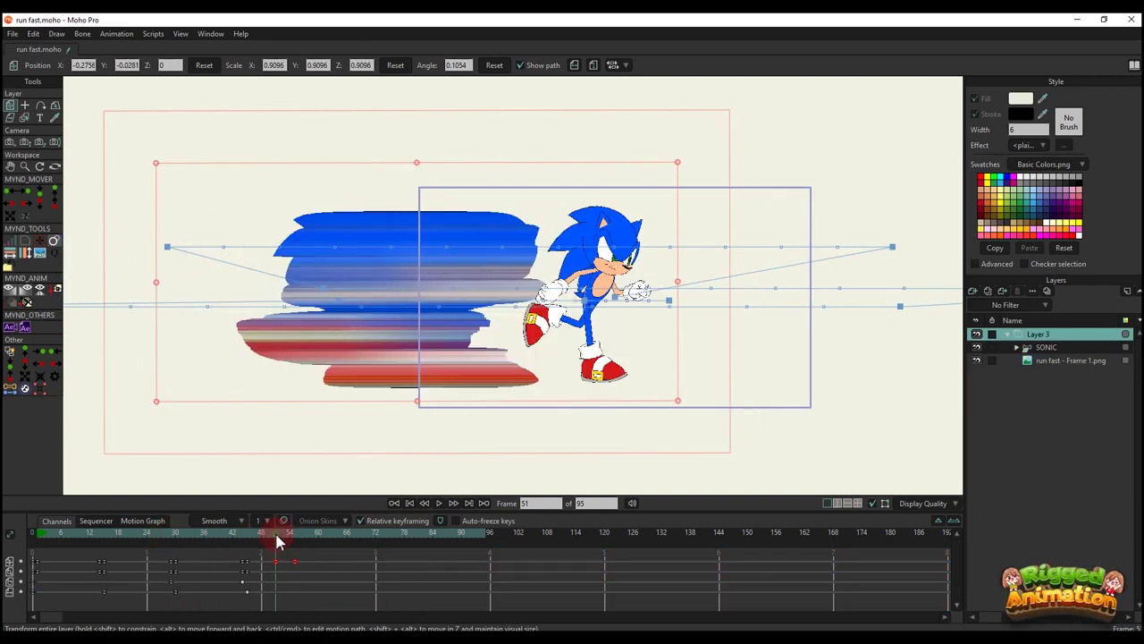
{"action": "left_click", "coordinate": [1039, 350]}
{"action": "scroll", "coordinate": [363, 573], "scroll_direction": "down", "scroll_amount": 5}
{"action": "left_click_drag", "start_coordinate": [364, 596], "coordinate": [279, 567]}
- Move the trail image's shrinking keys to frames 51 and 55, including the visibility key, and play back the animation
{"action": "left_click", "coordinate": [1059, 361]}
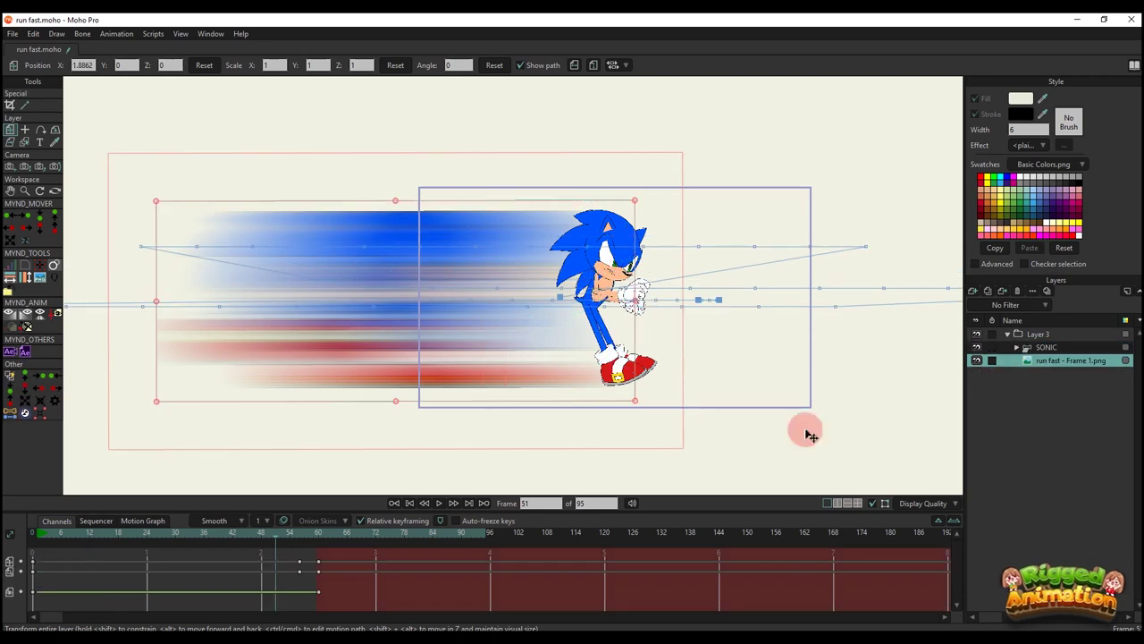
{"action": "left_click_drag", "start_coordinate": [396, 592], "coordinate": [256, 536]}
{"action": "left_click_drag", "start_coordinate": [319, 567], "coordinate": [237, 536]}
{"action": "key", "text": "space"}
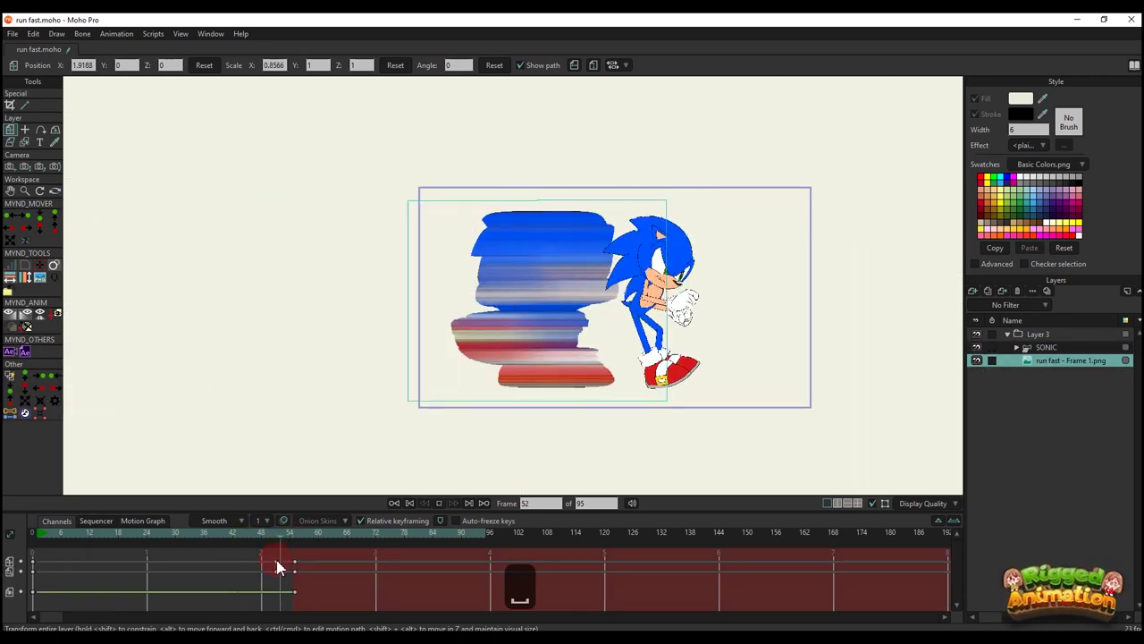
{"action": "key", "text": "space"}
- Replay the whole run and set the animation's end frame to 72
{"action": "key", "text": "space"}
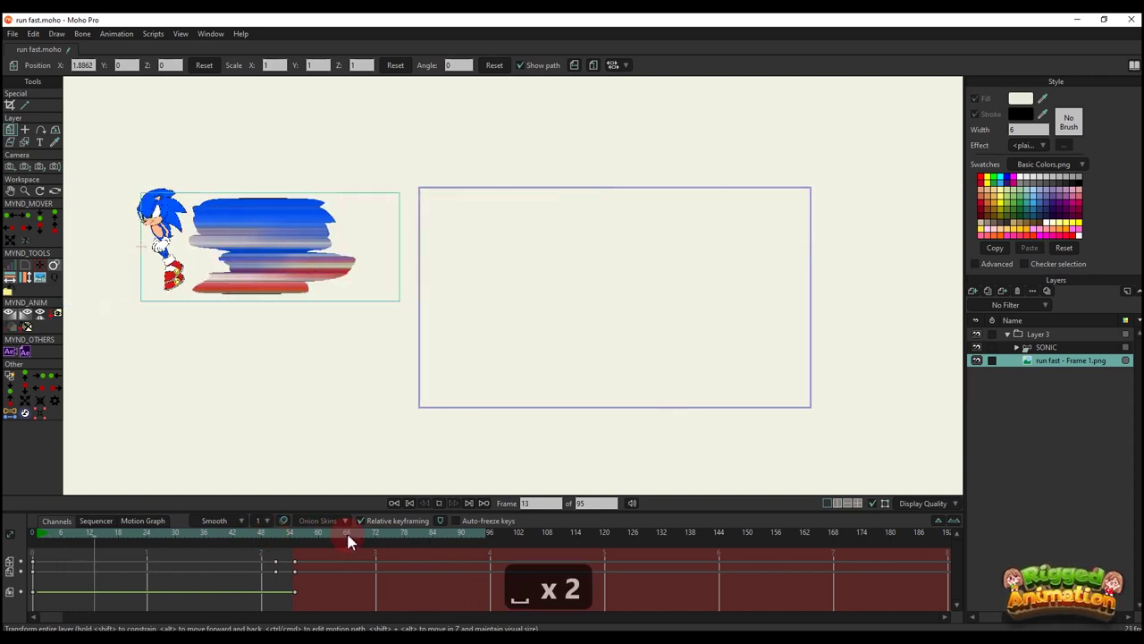
{"action": "key", "text": "space"}
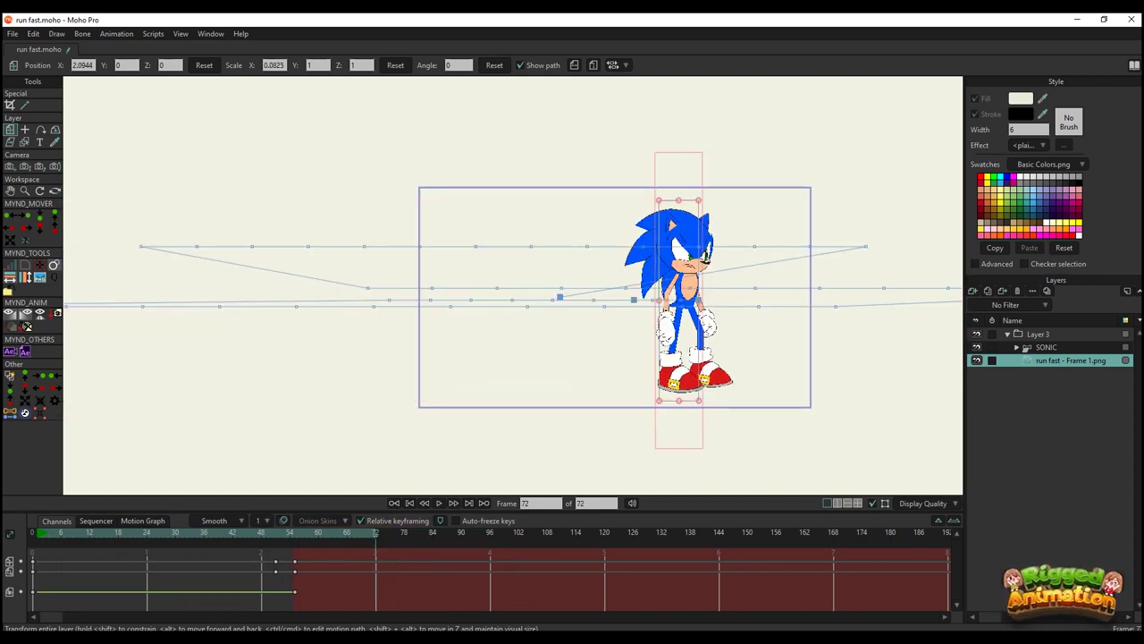
{"action": "key", "text": "super"}
{"action": "left_click", "coordinate": [493, 444]}
- Export frames 1 to 72 as an MP4 (H.264-AAC) video named run fast.mp4 into the TUTORIAL\Run fast folder
{"action": "left_click", "coordinate": [12, 33]}
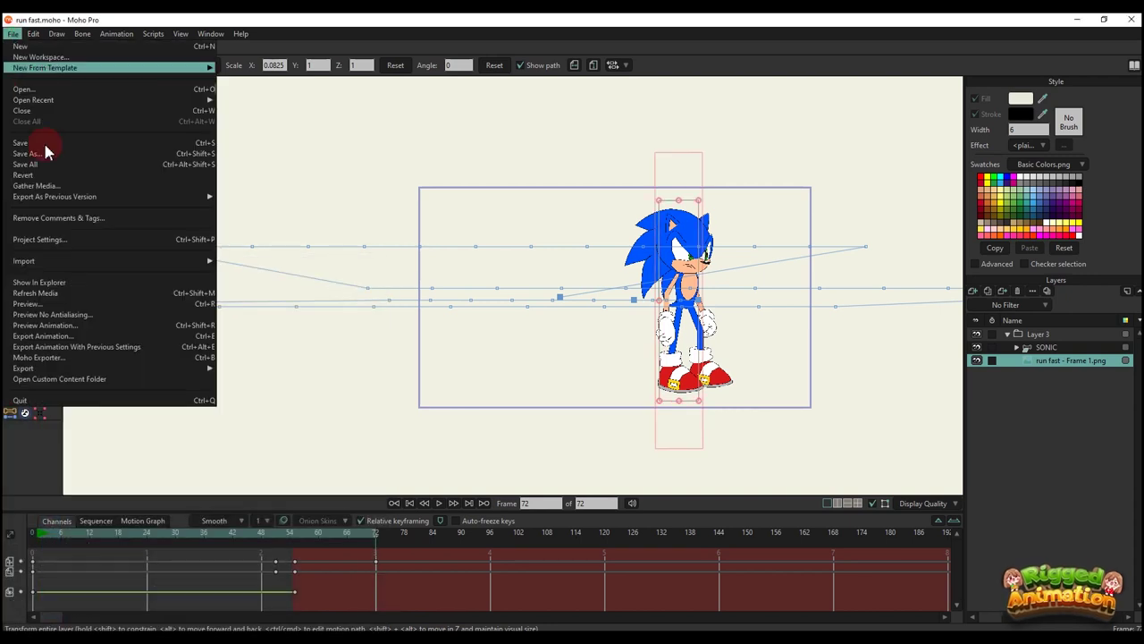
{"action": "left_click", "coordinate": [40, 336]}
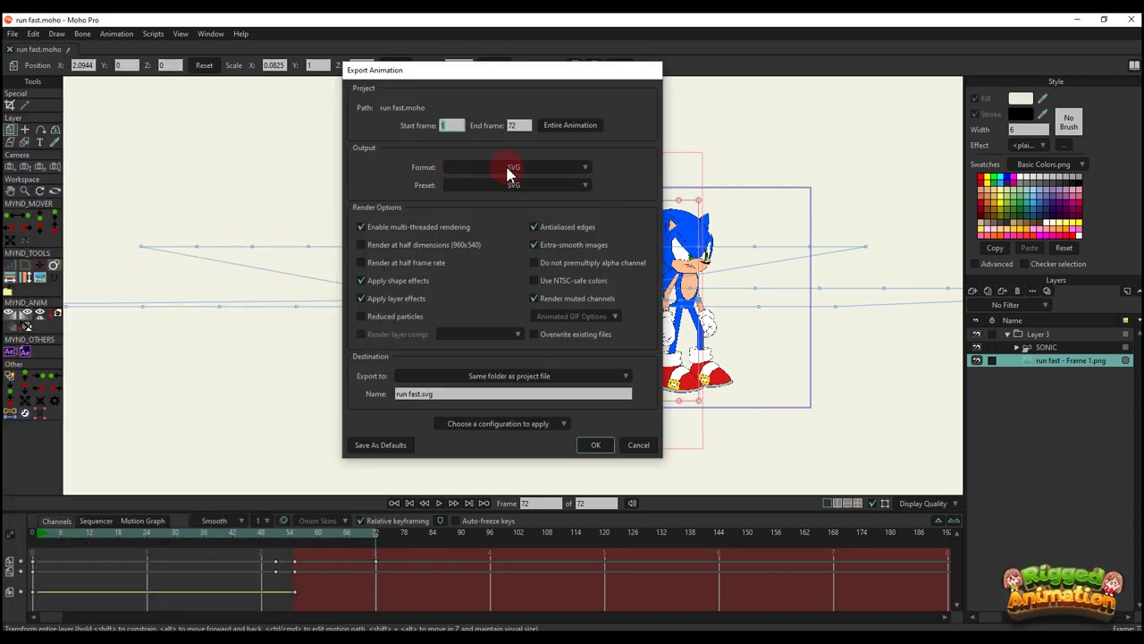
{"action": "left_click", "coordinate": [521, 381]}
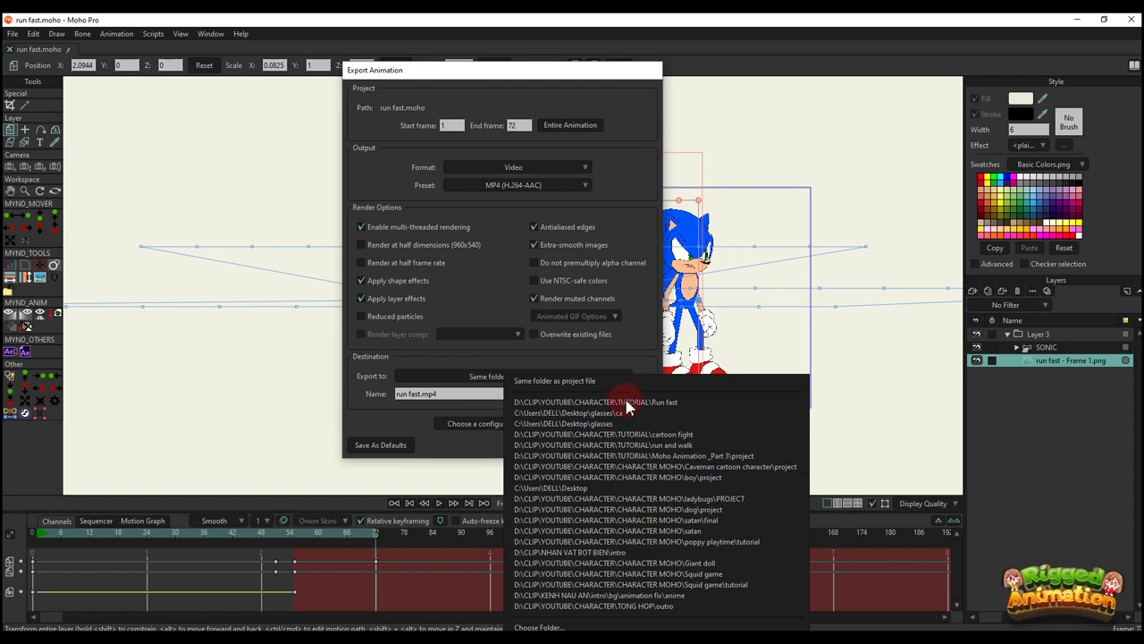
{"action": "left_click", "coordinate": [552, 404]}
{"action": "left_click", "coordinate": [596, 448]}
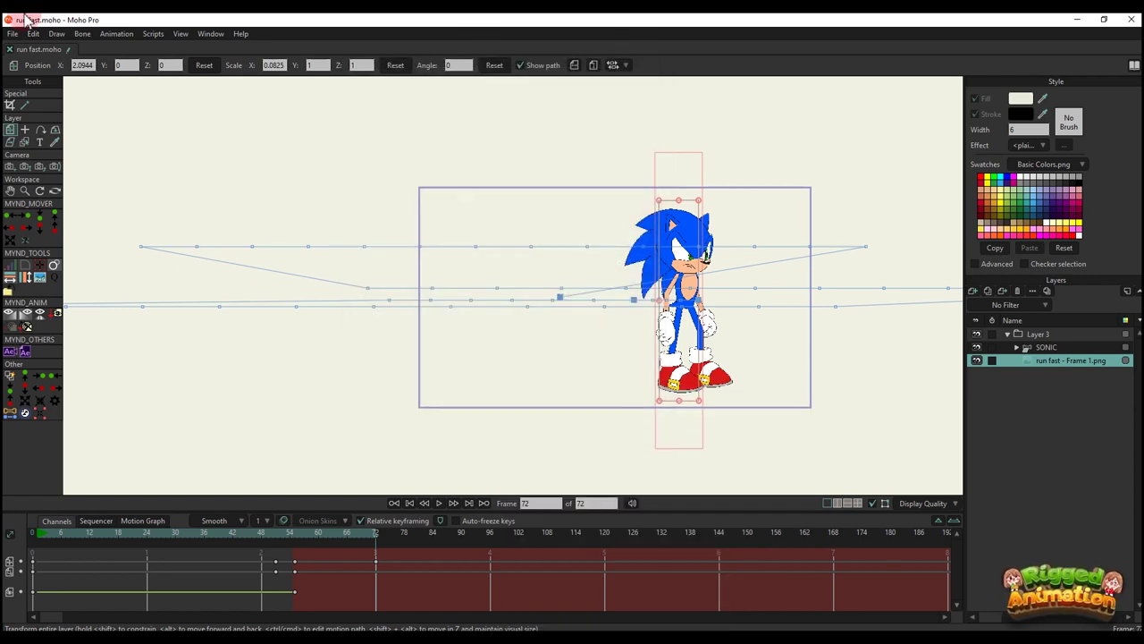